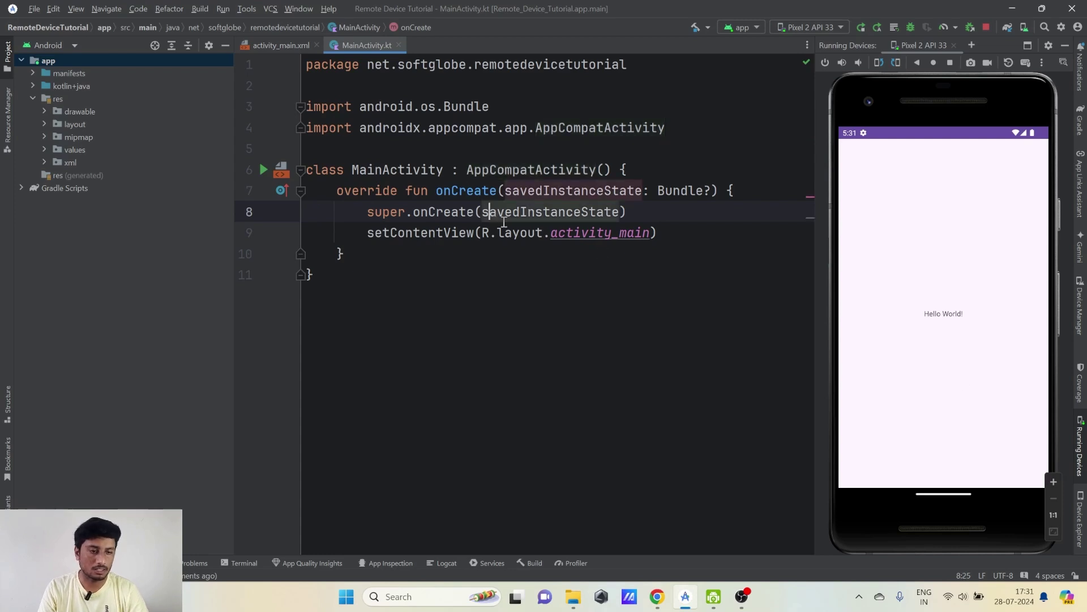
drag(489, 212, 864, 347)
click(549, 258)
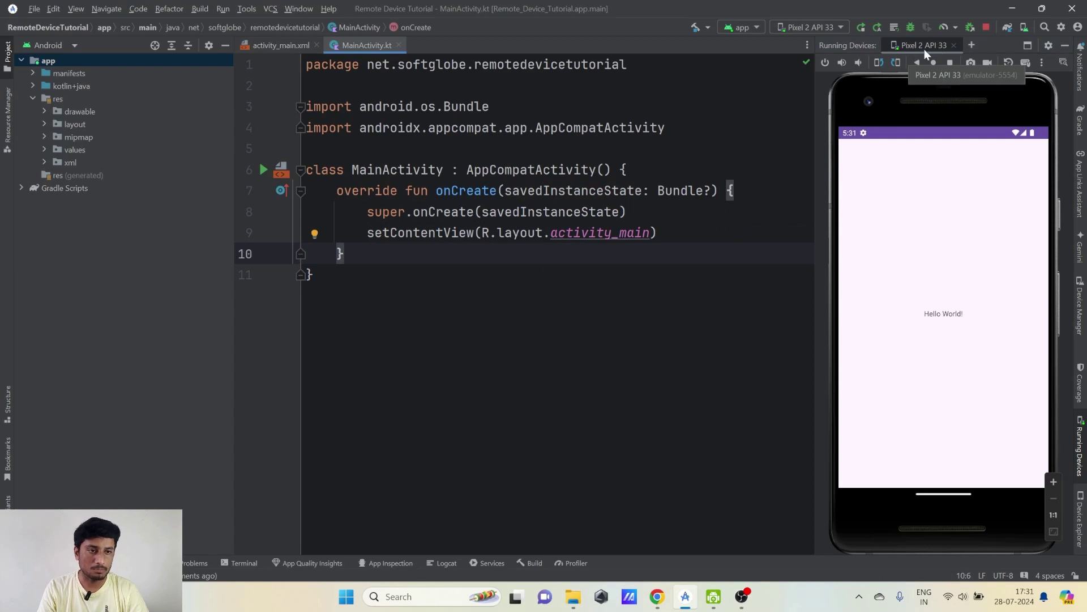
click(614, 351)
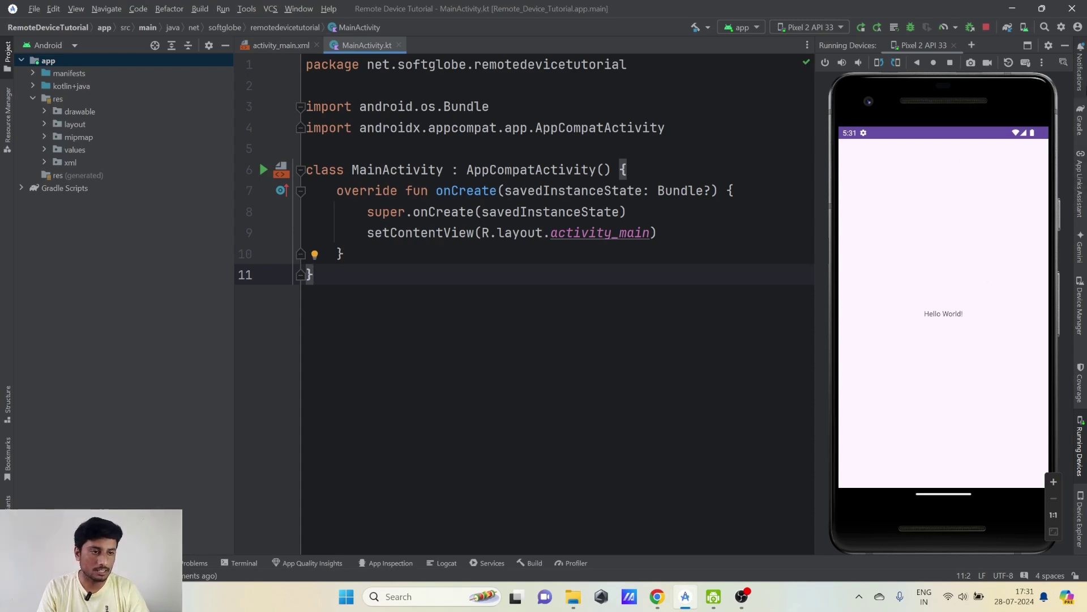
Show the Device Manager, hide the running devices view, and open the device streaming project configuration
click(1080, 322)
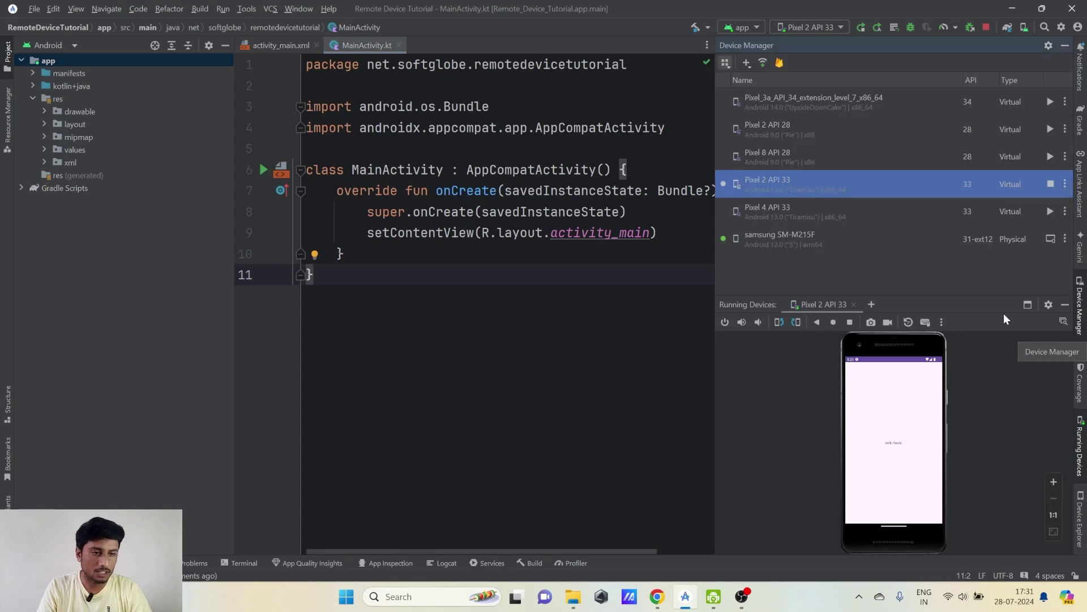
click(1065, 304)
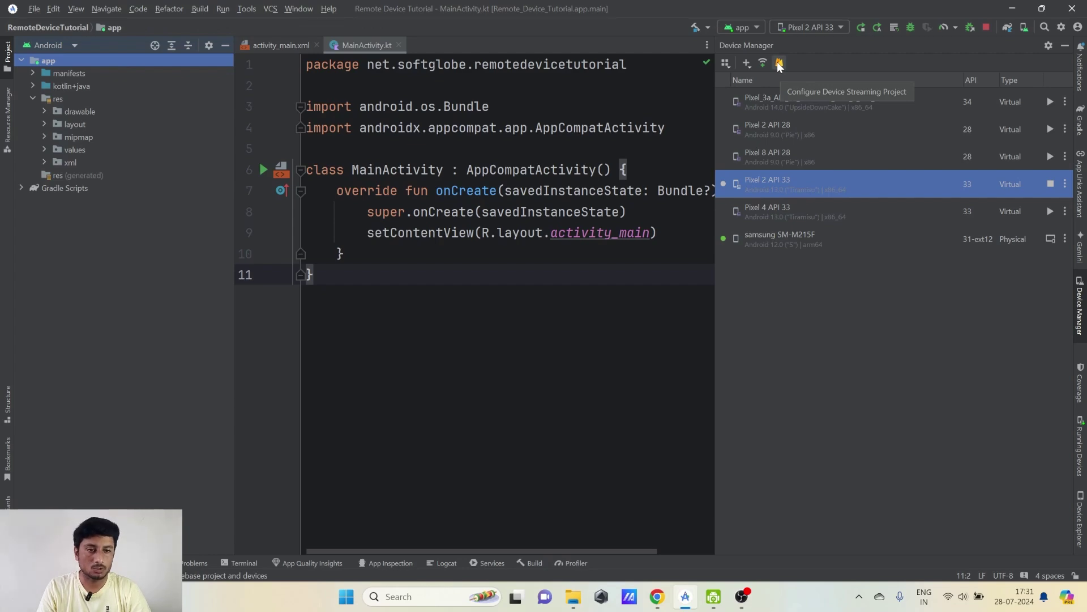
click(780, 64)
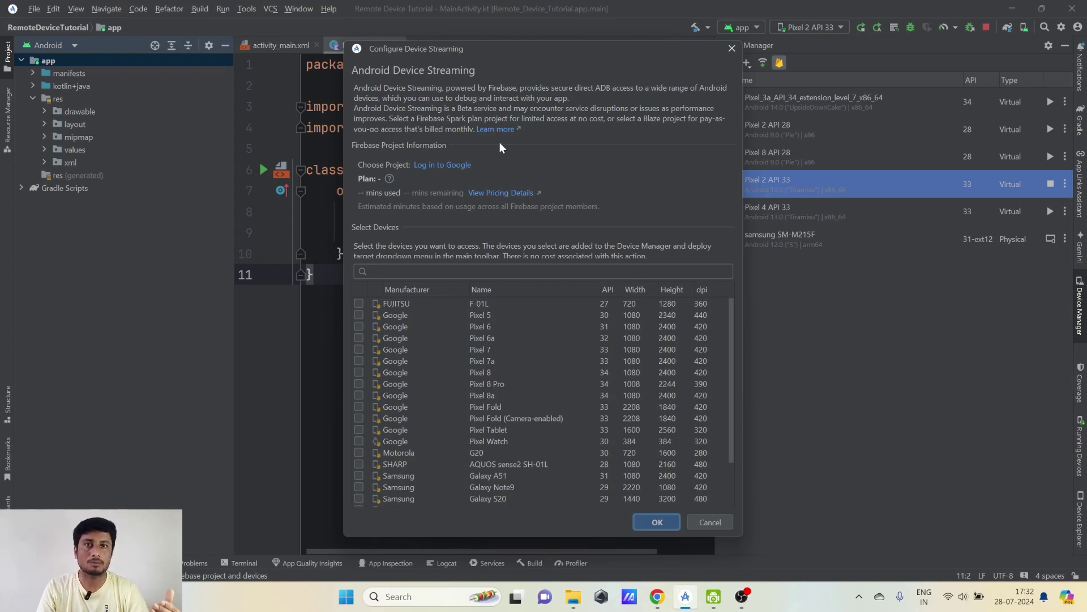
Log in to Google with an existing account, allow Android Studio the requested access, and return to Android Studio
click(442, 167)
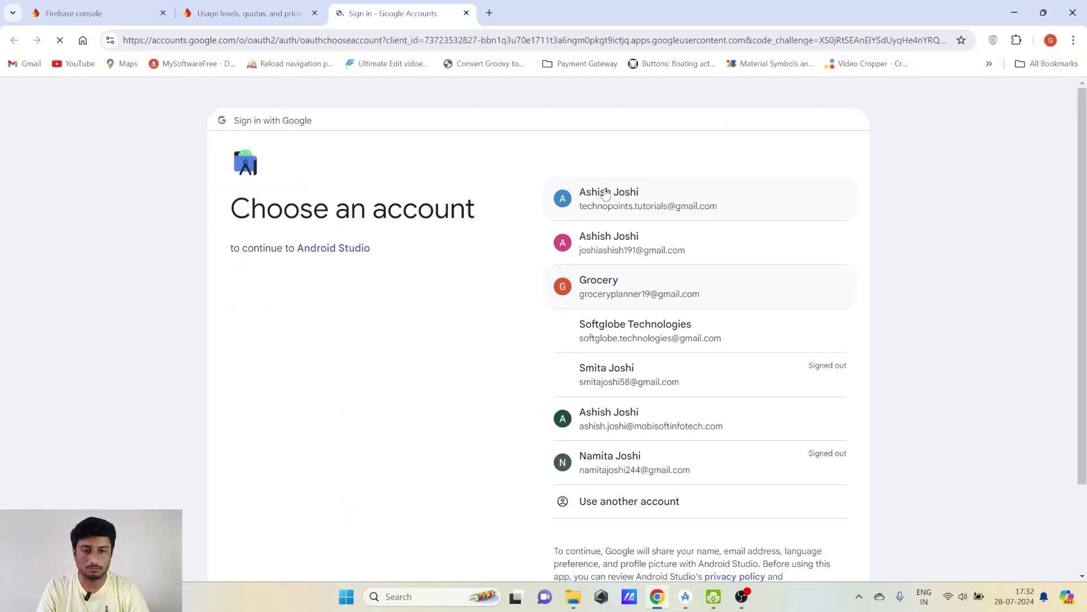
click(608, 251)
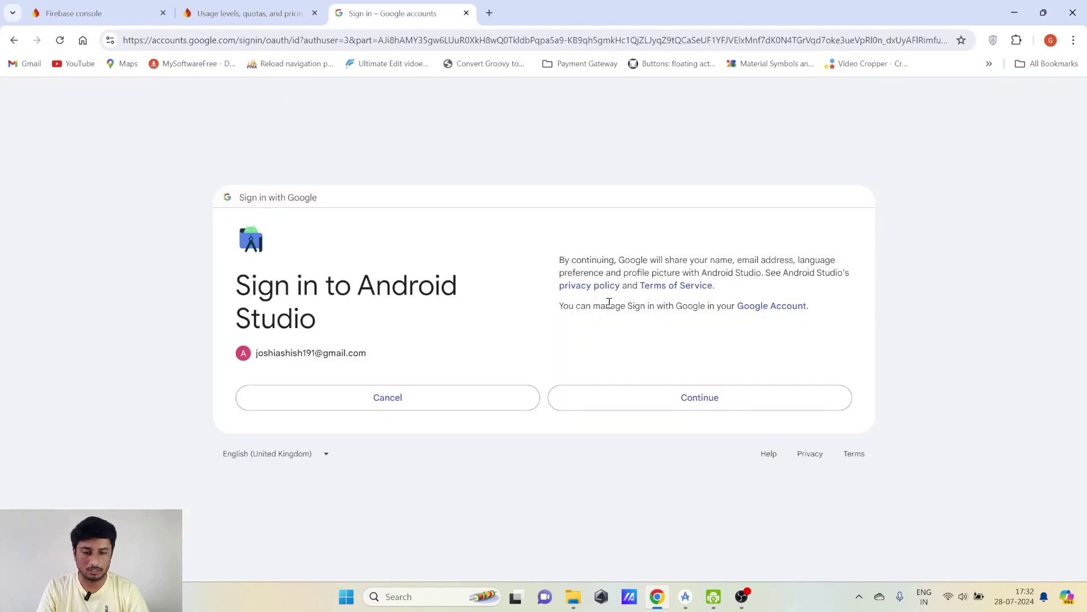
click(631, 400)
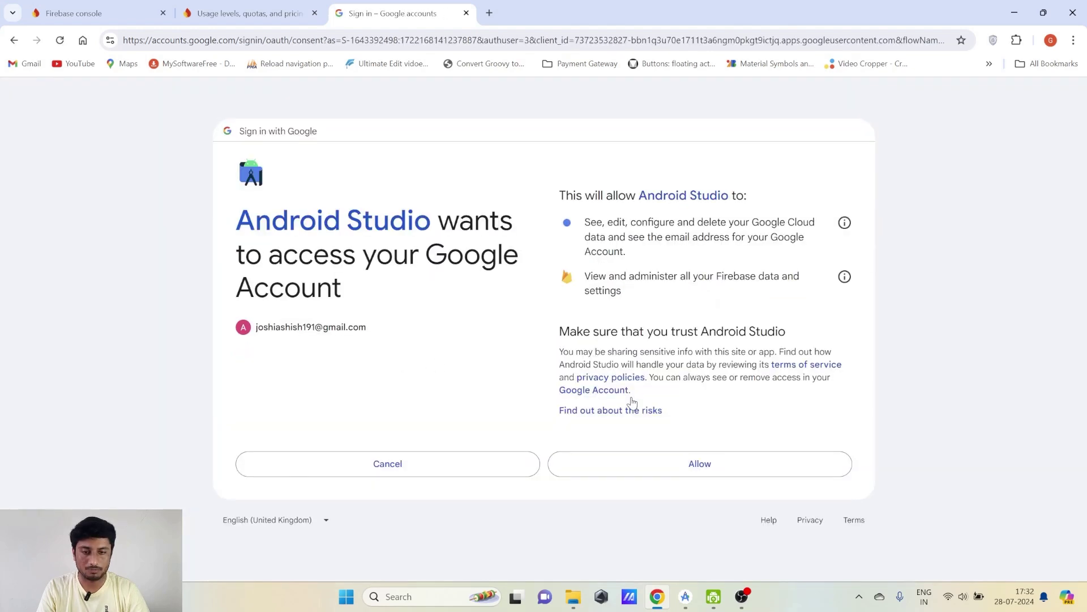
click(643, 474)
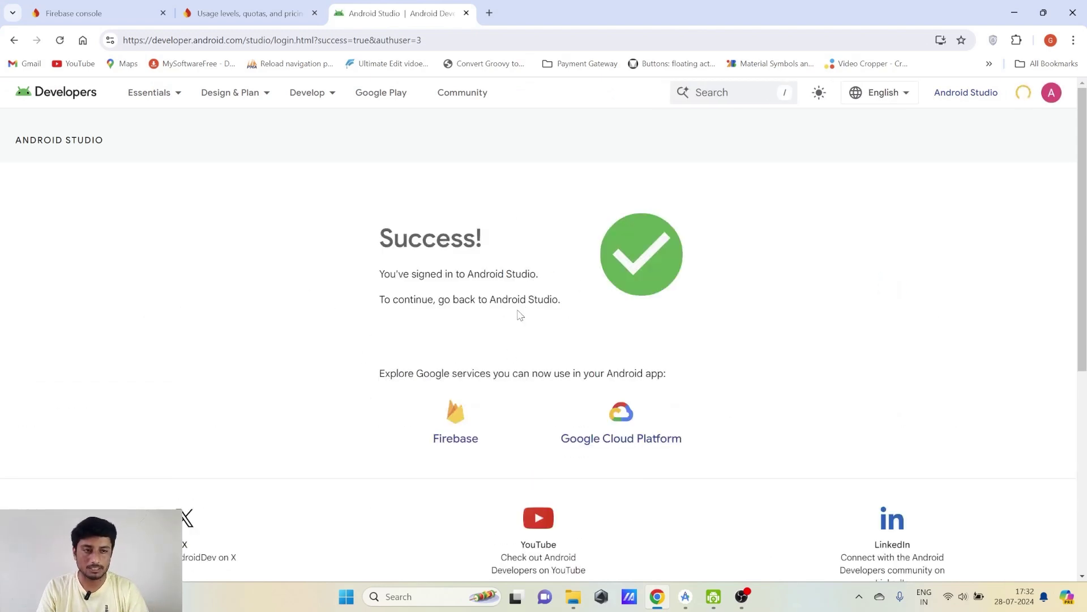
click(689, 606)
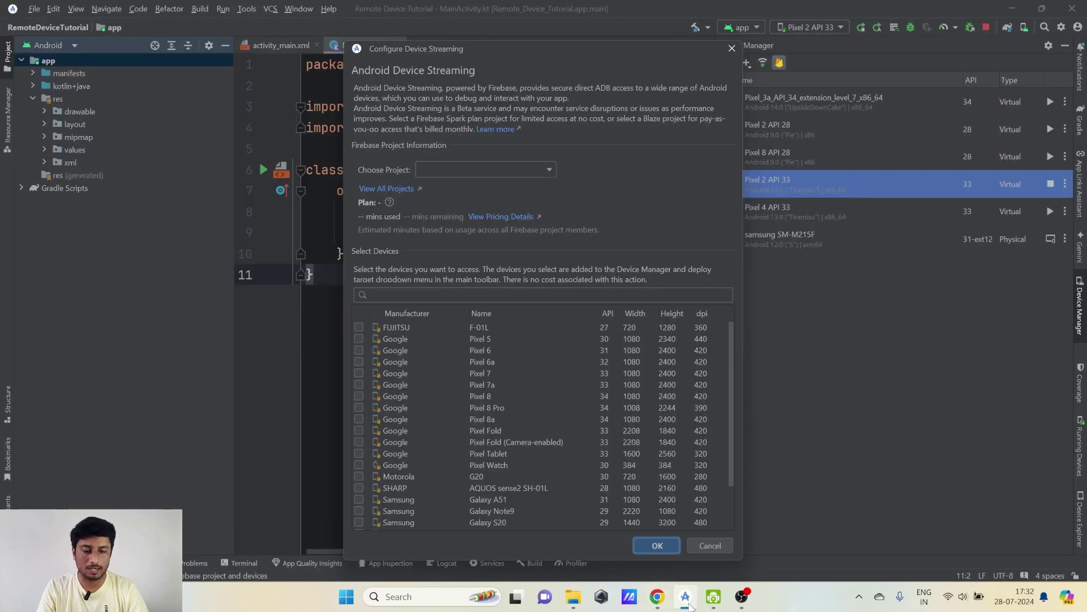
Close the device streaming configuration and check which Google account is signed in
click(732, 49)
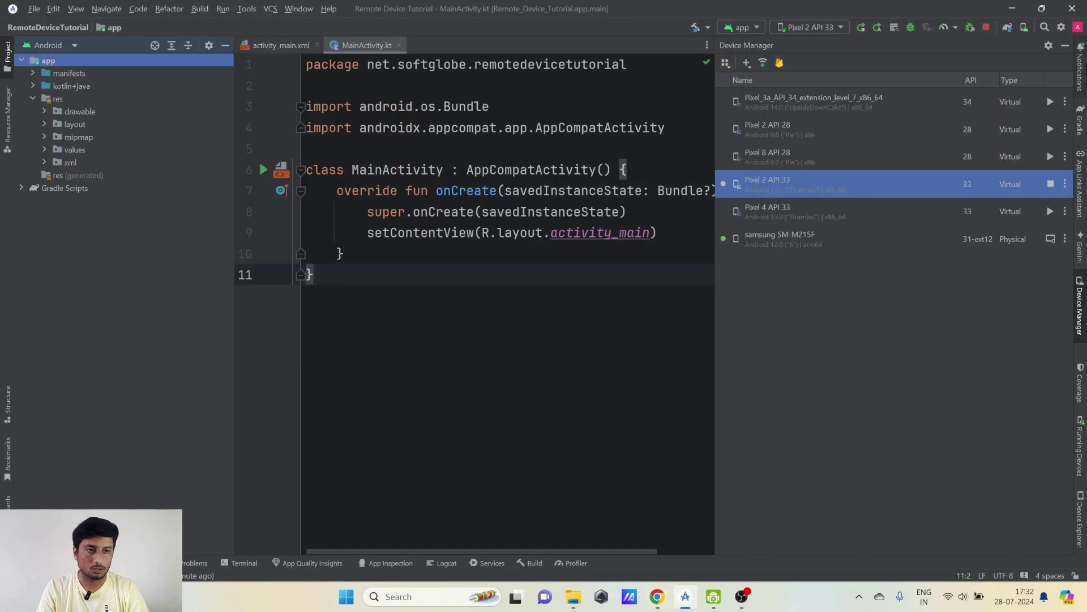
click(1078, 27)
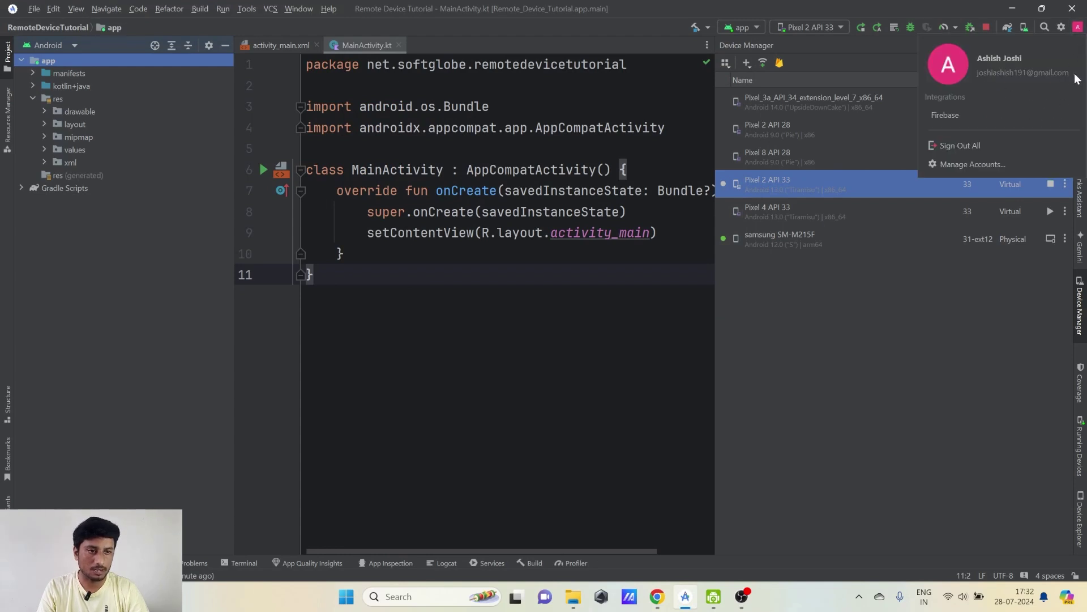
click(962, 305)
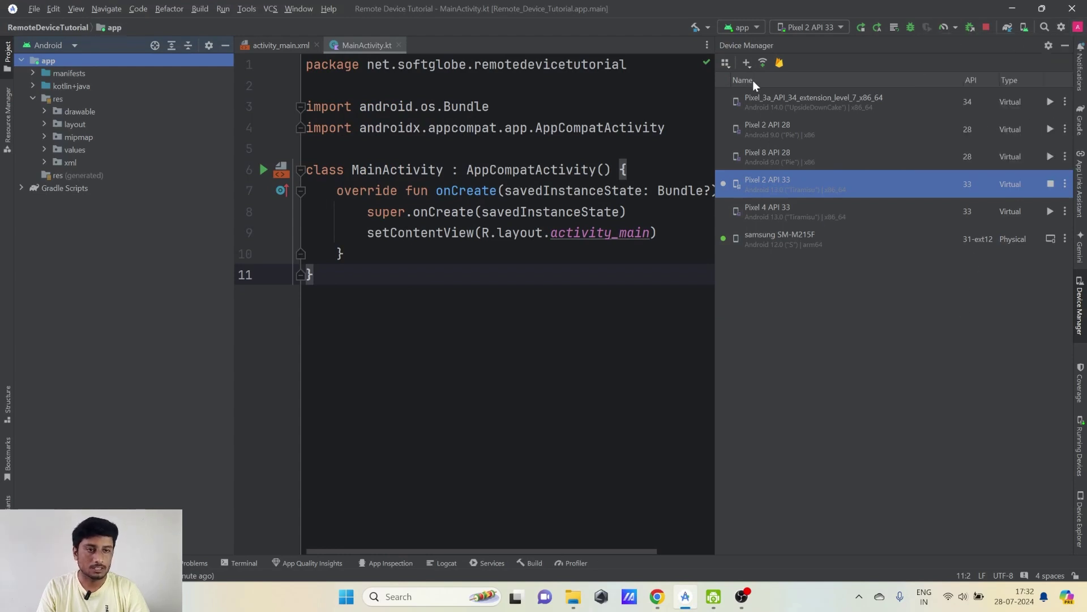
Reopen the device streaming configuration and examine which Firebase projects can be chosen
click(780, 63)
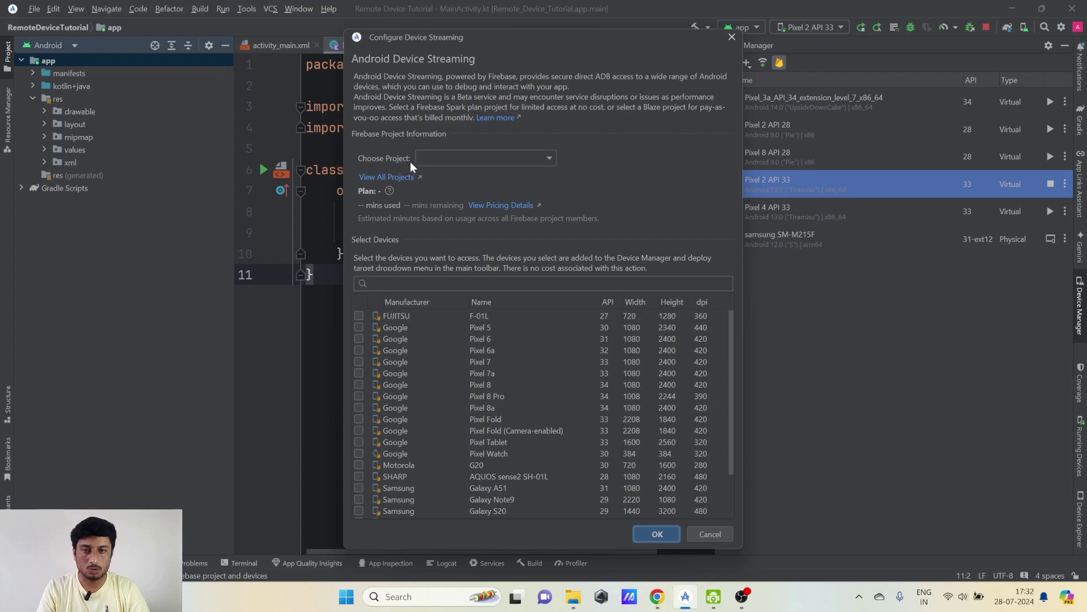
click(456, 154)
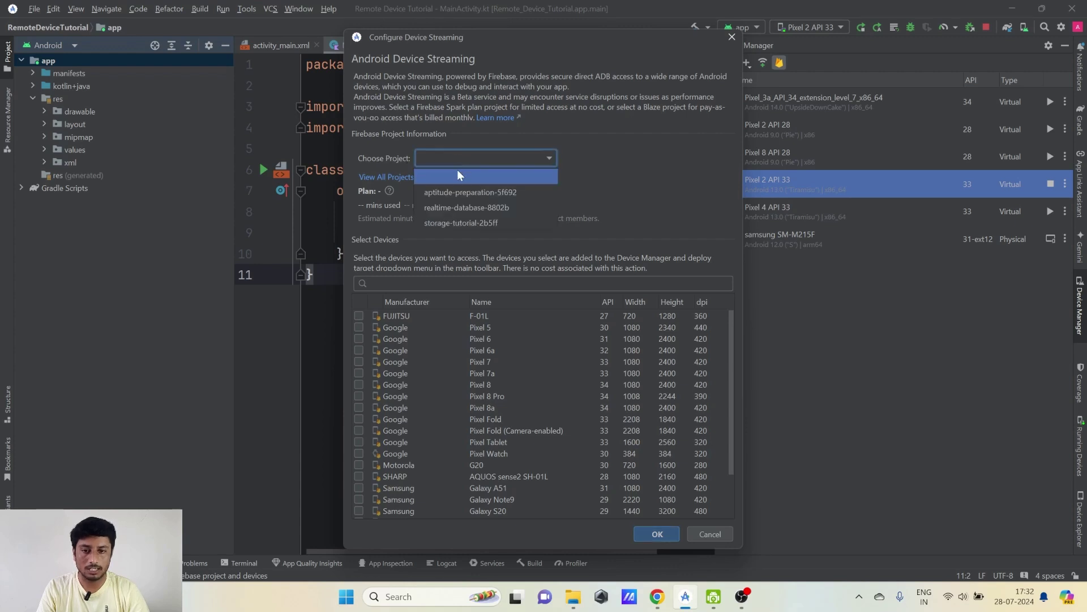
click(601, 178)
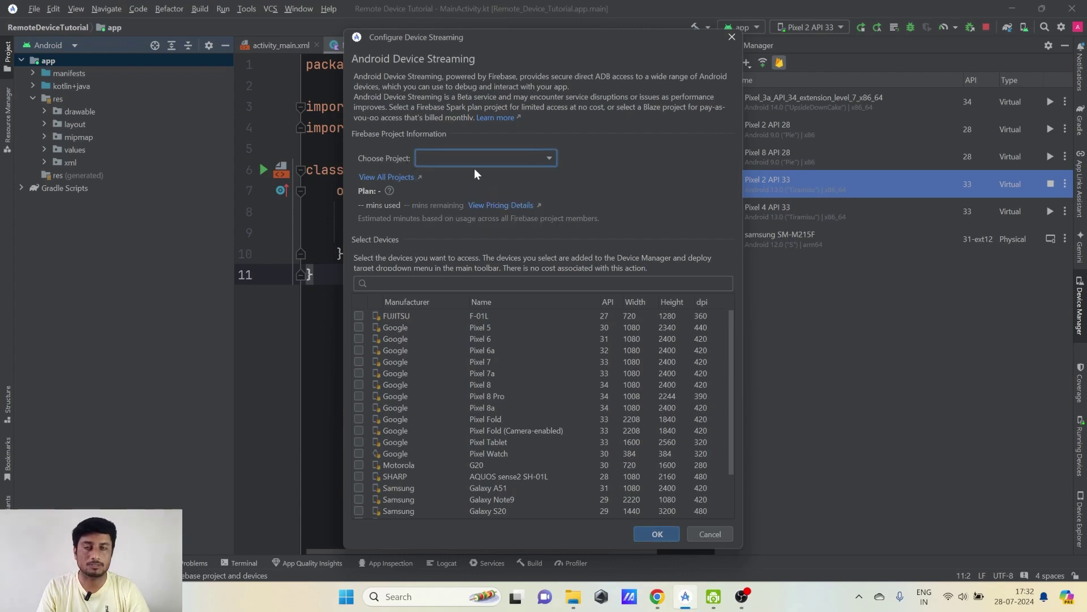
Switch to Chrome and go to the Firebase console by way of the Firebase site
click(656, 596)
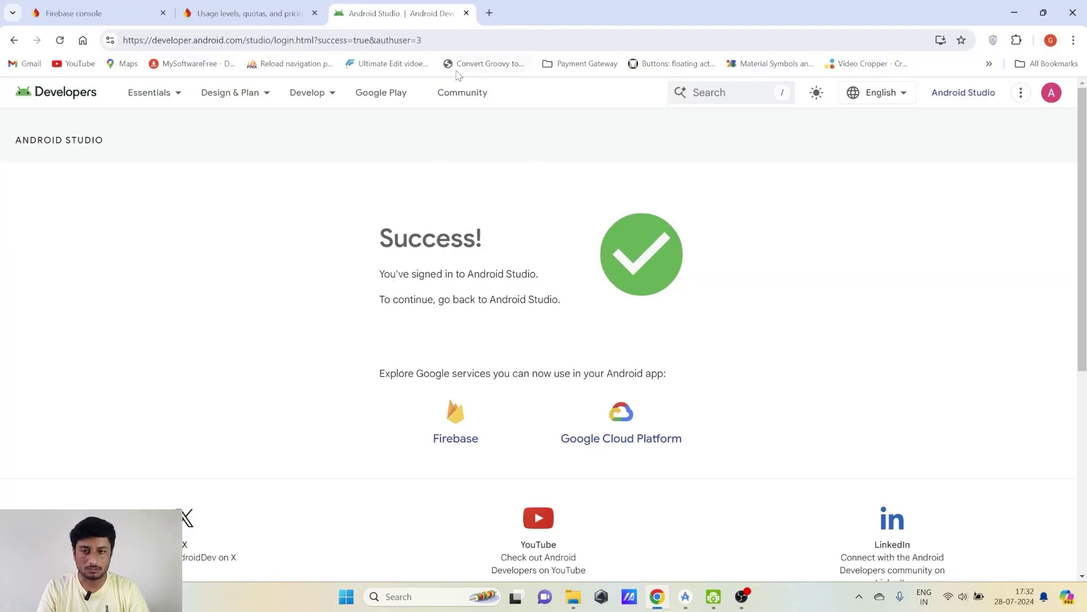
click(435, 445)
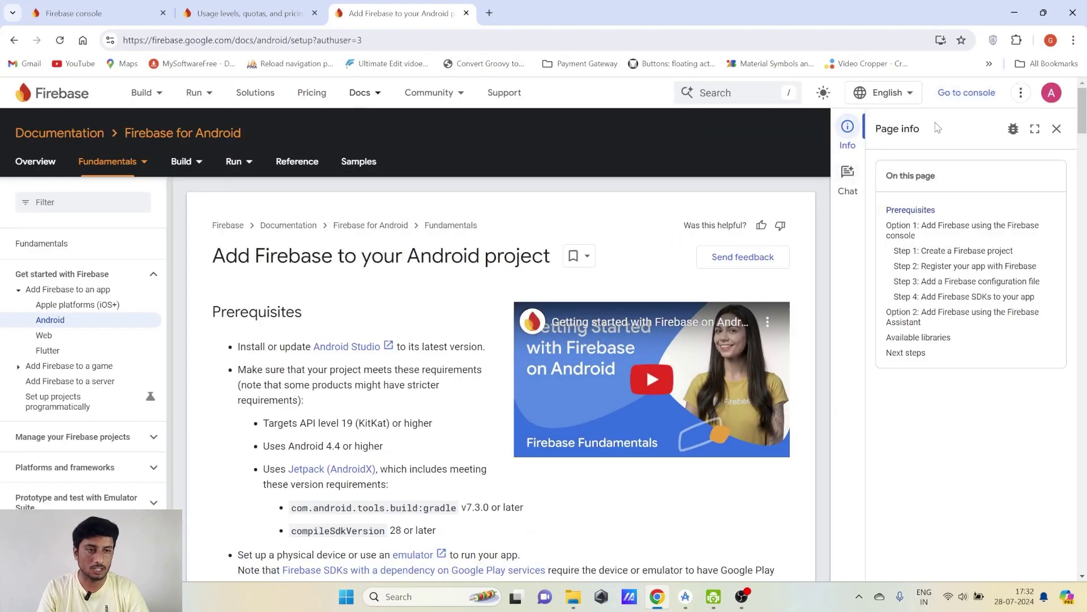
click(959, 101)
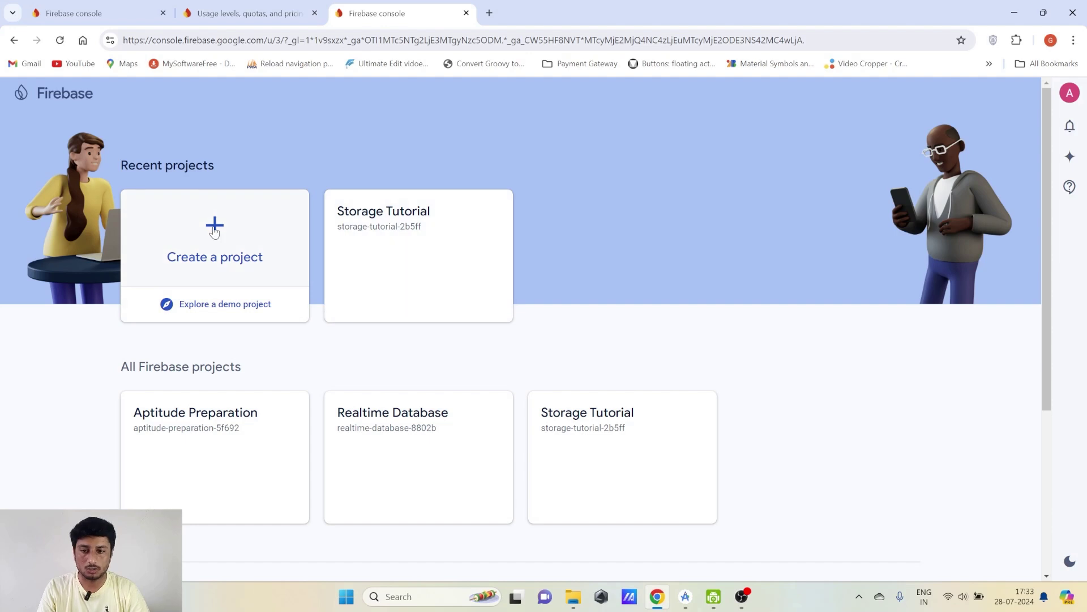
Start a new Firebase project and name it Remote Device Tutorial
click(242, 231)
click(222, 337)
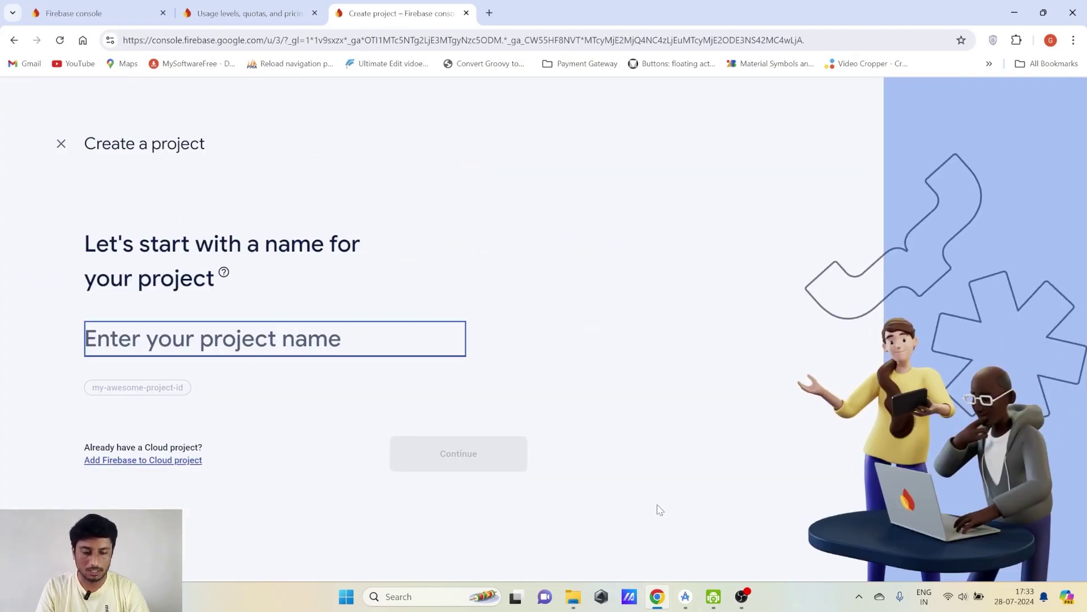
click(685, 596)
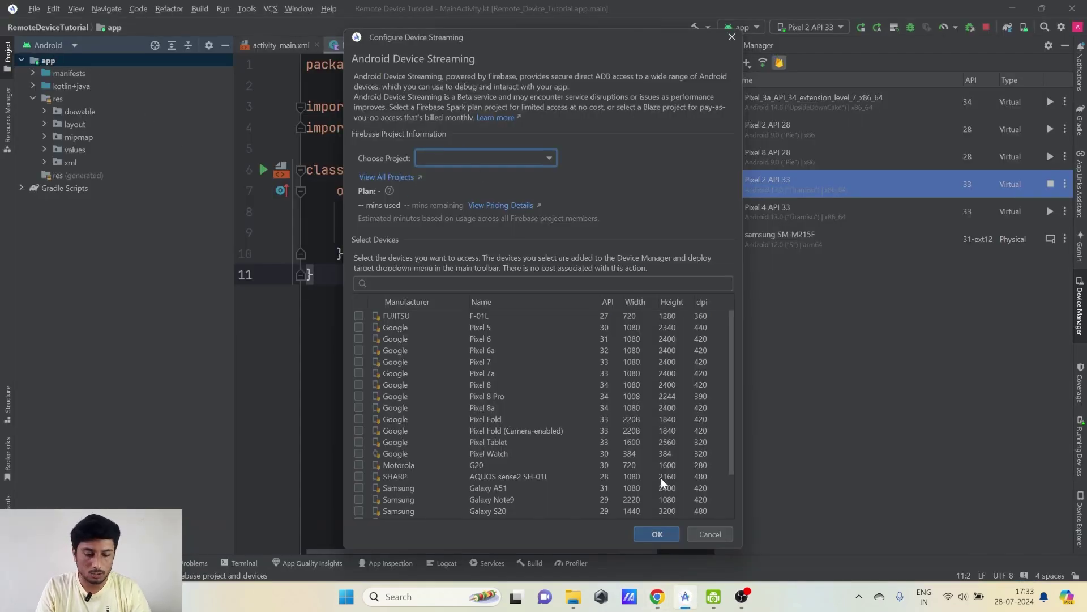
click(658, 599)
text(Re)
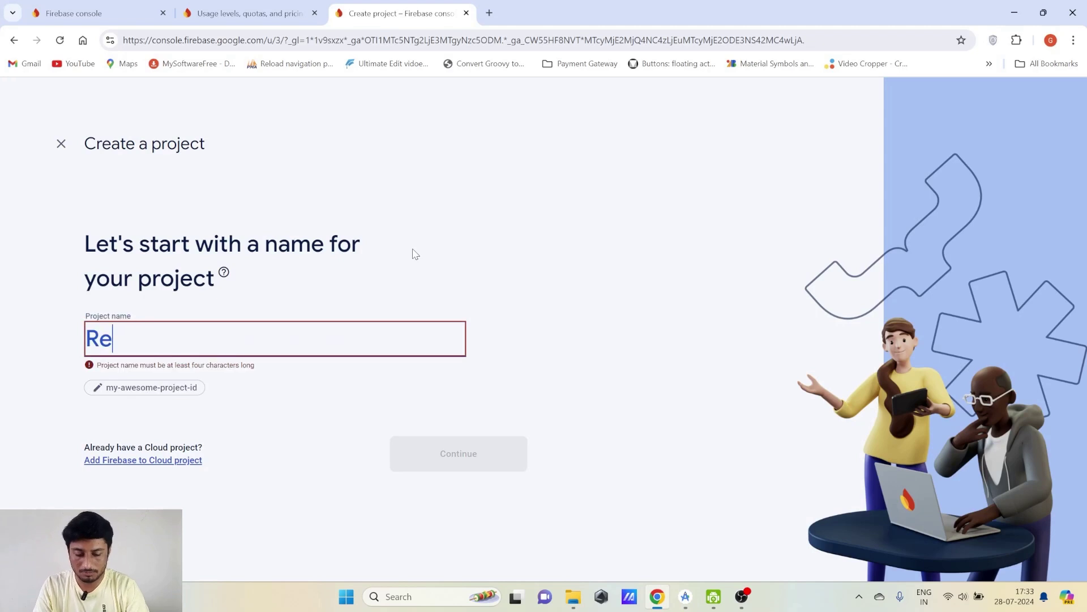
text(mote Devic)
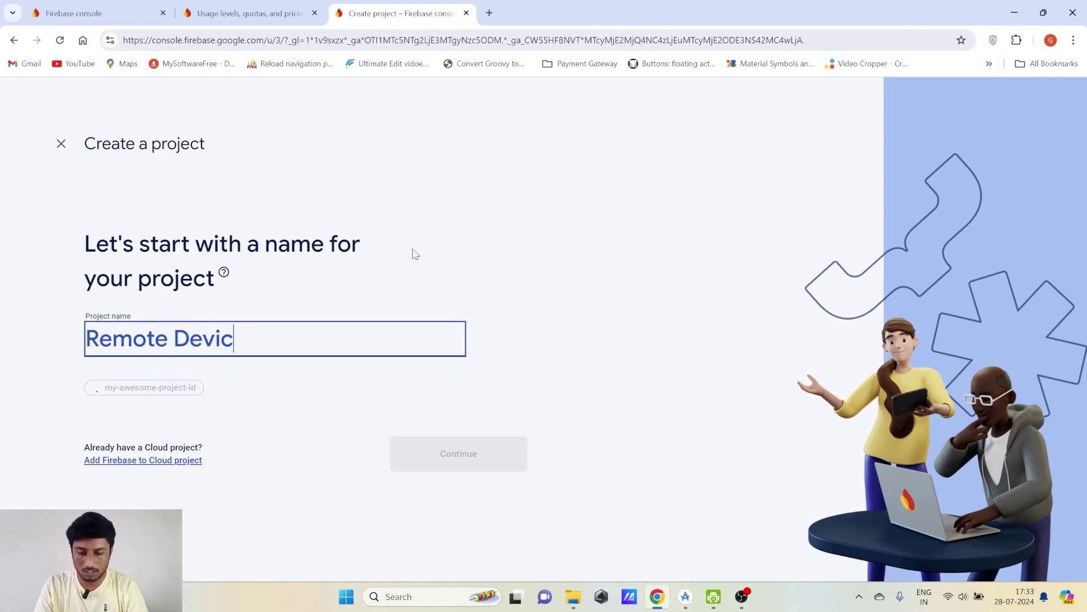
text(e Tutorial)
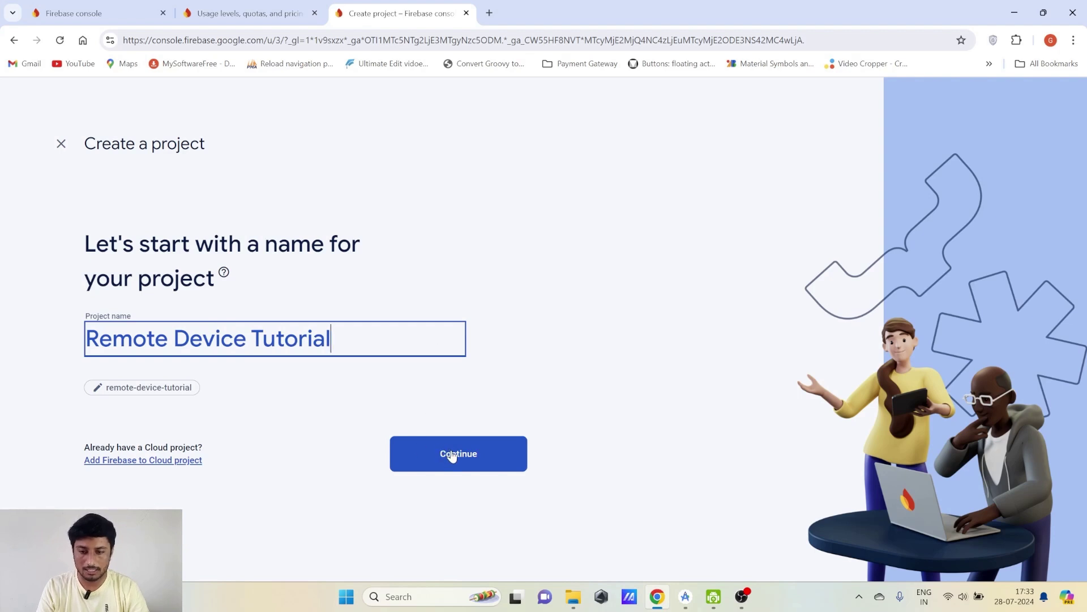
click(452, 455)
Disable Google Analytics for the new project, create it, and continue to its overview page
scroll(242, 388, down, 2)
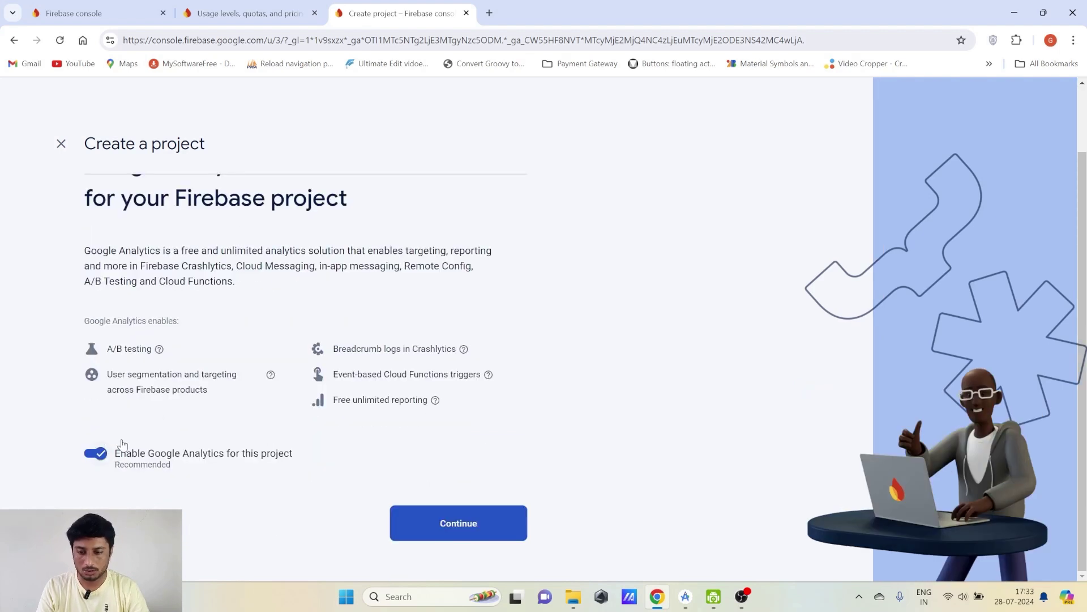
click(97, 454)
click(455, 524)
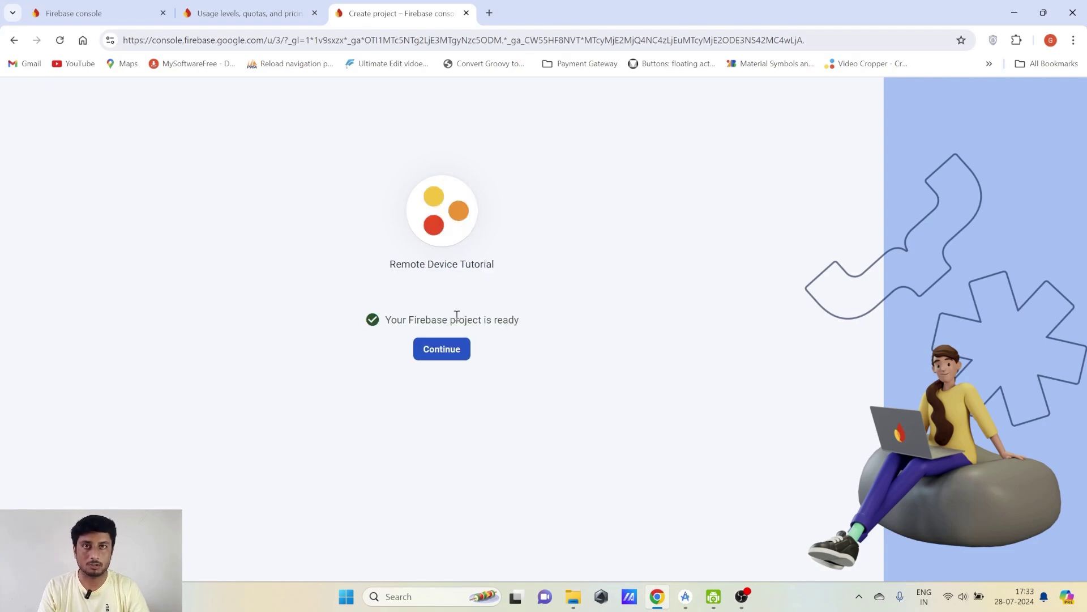
click(445, 351)
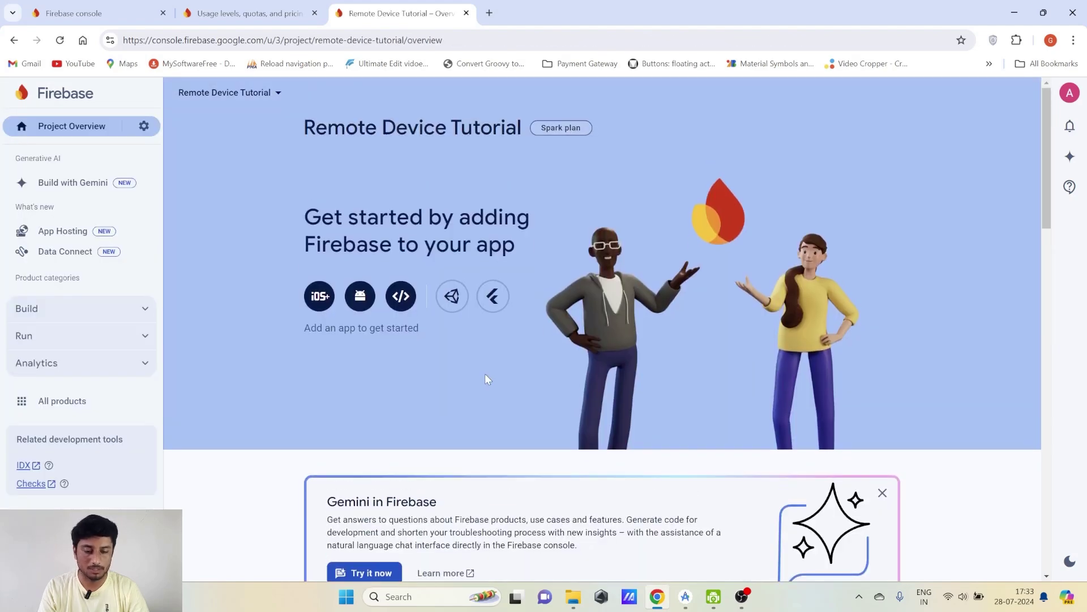
Switch to Android Studio, look for the new Firebase project among the selectable projects, and close the device streaming configuration
click(685, 596)
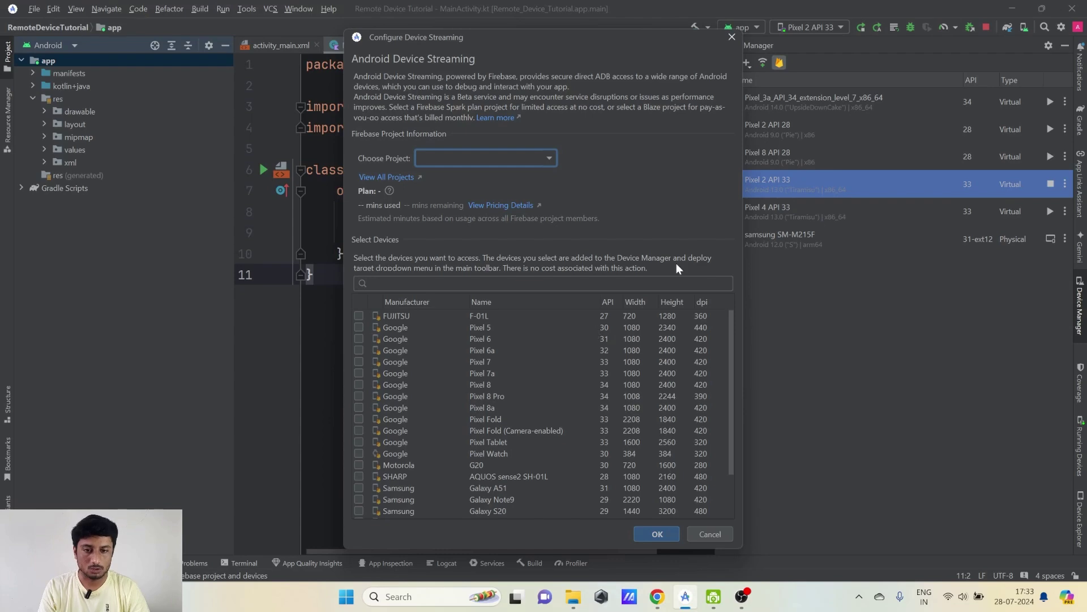
click(544, 158)
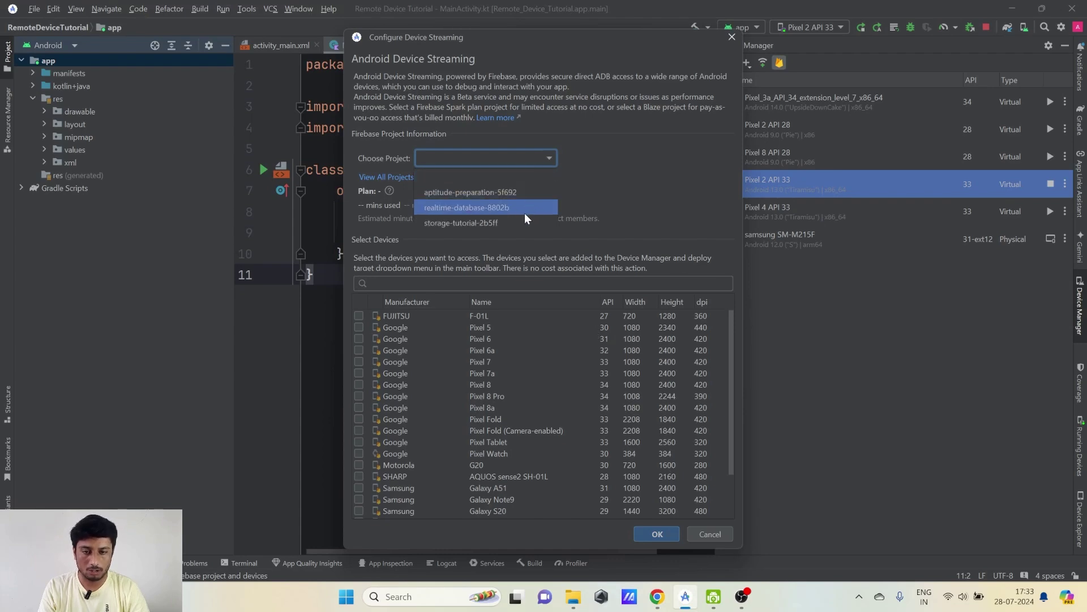
click(491, 207)
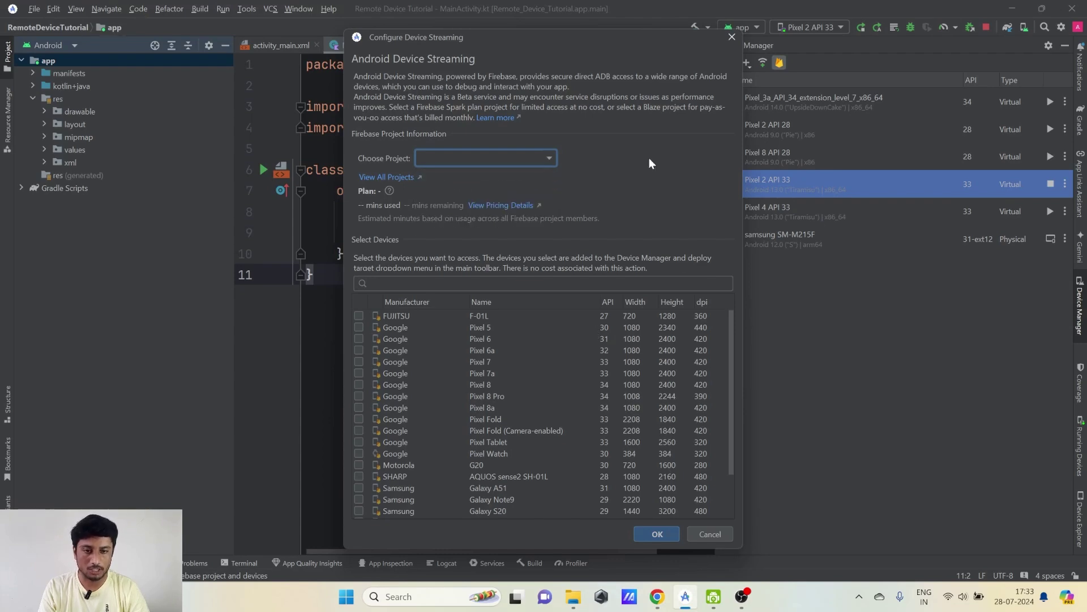
click(732, 38)
Stop the running app and invalidate the IDE caches
click(986, 28)
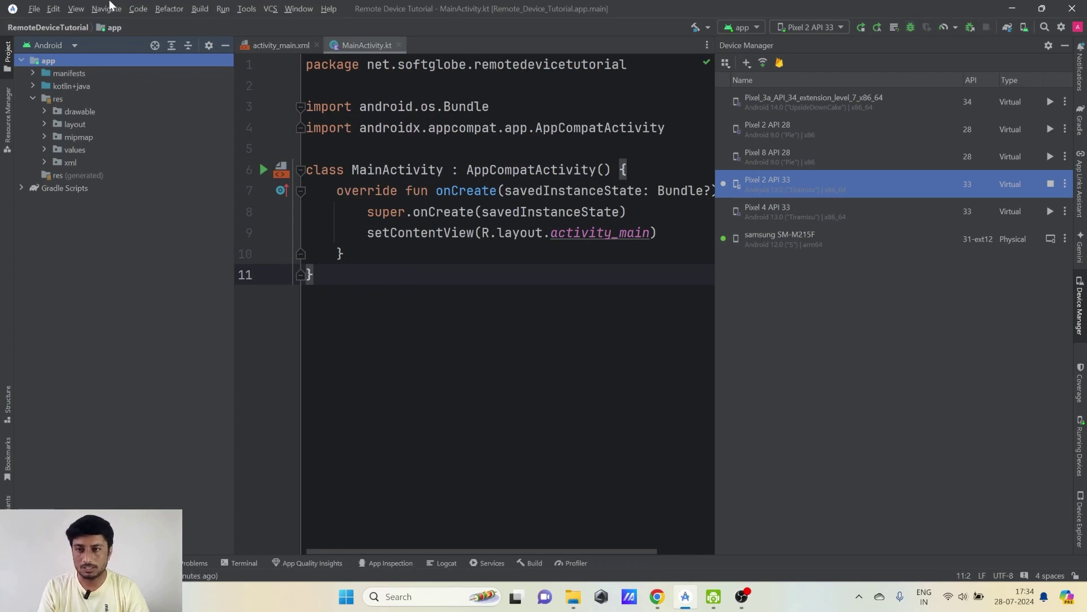
click(34, 9)
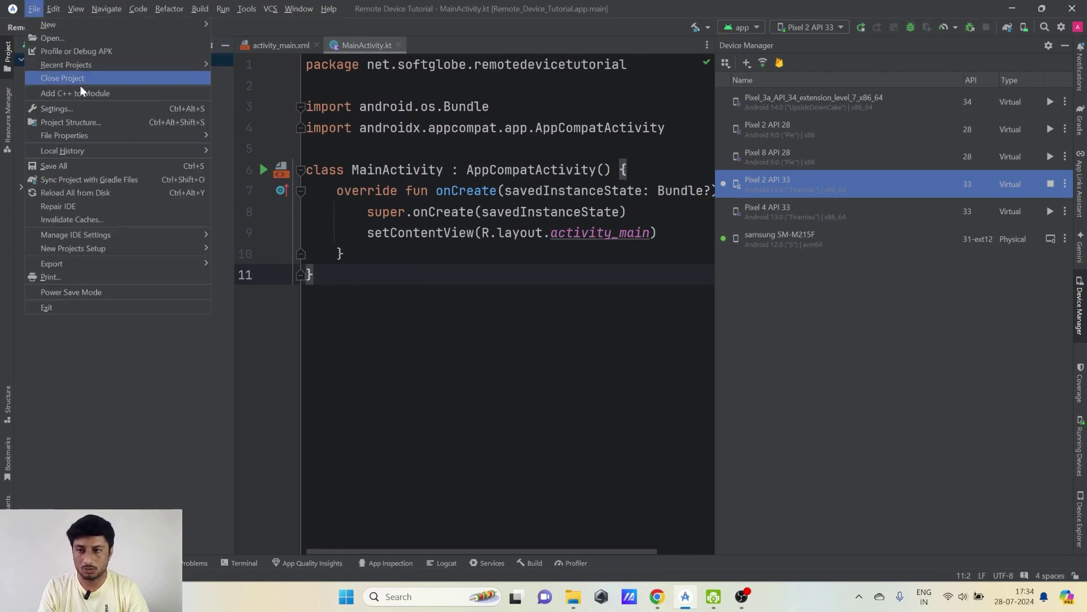
click(87, 219)
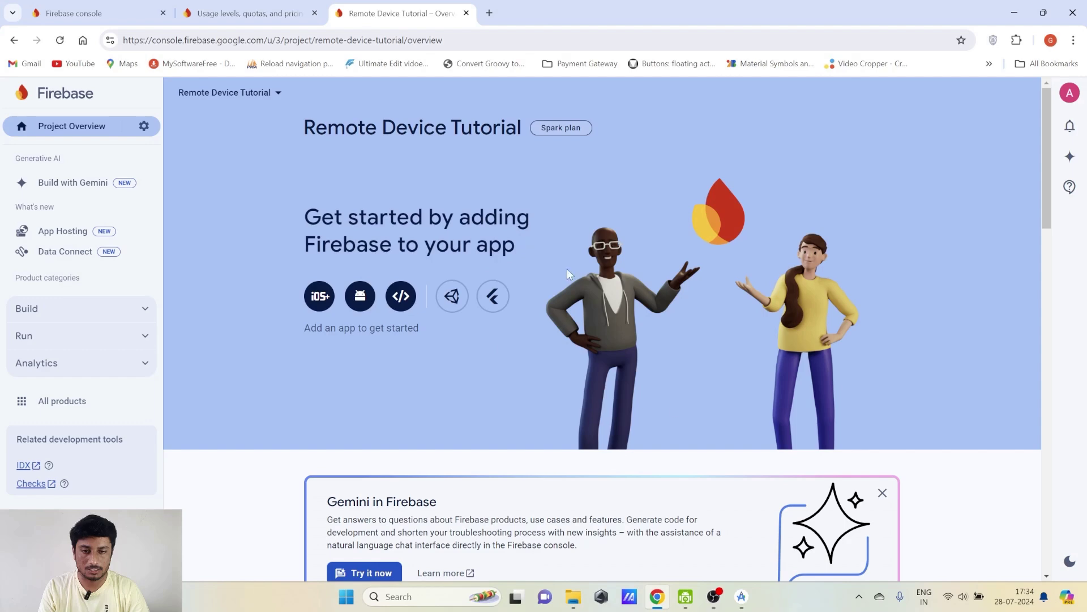
Switch to Android Studio, reopen the device streaming configuration, and choose remote-device-tutorial as its Firebase project
click(742, 596)
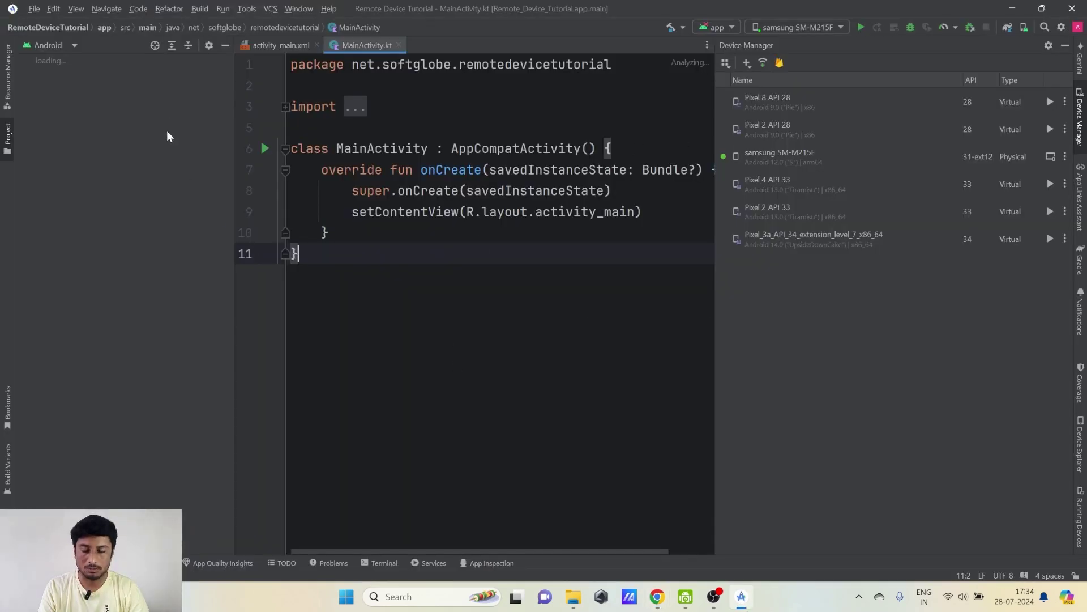
click(779, 63)
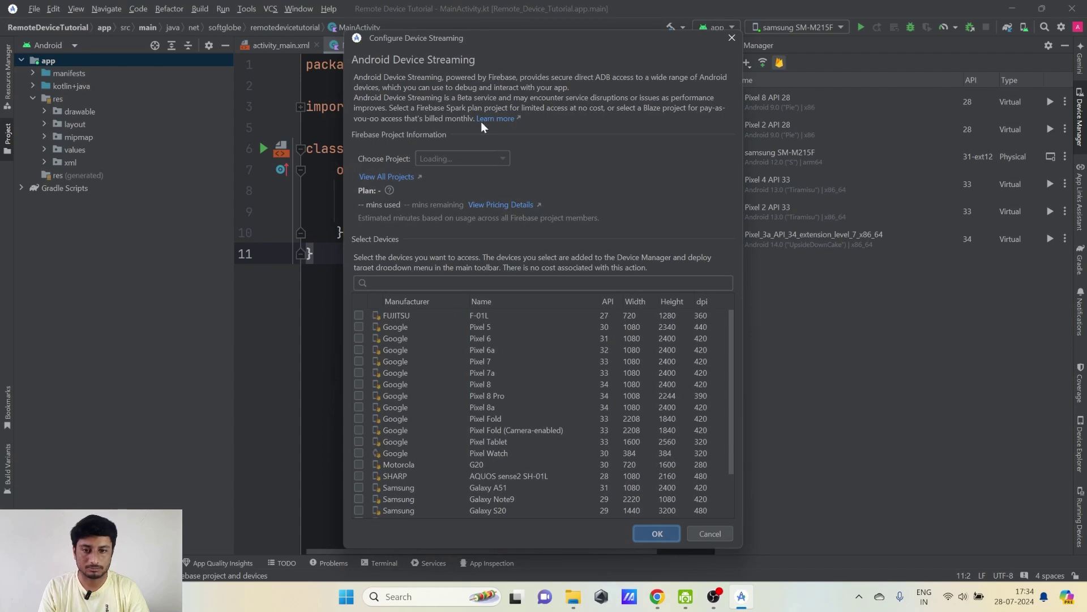
click(534, 158)
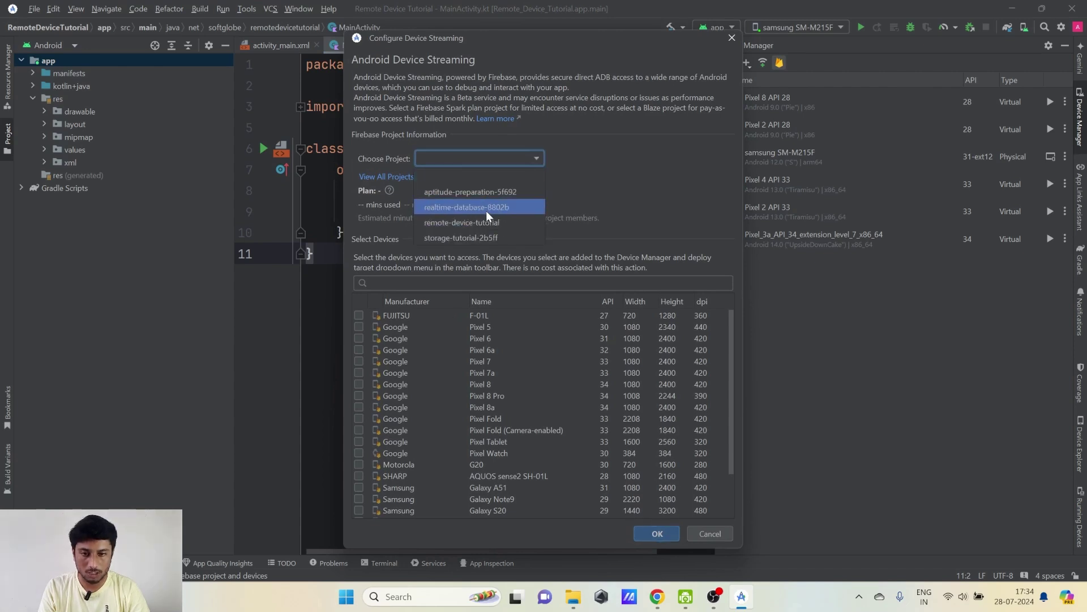
click(466, 224)
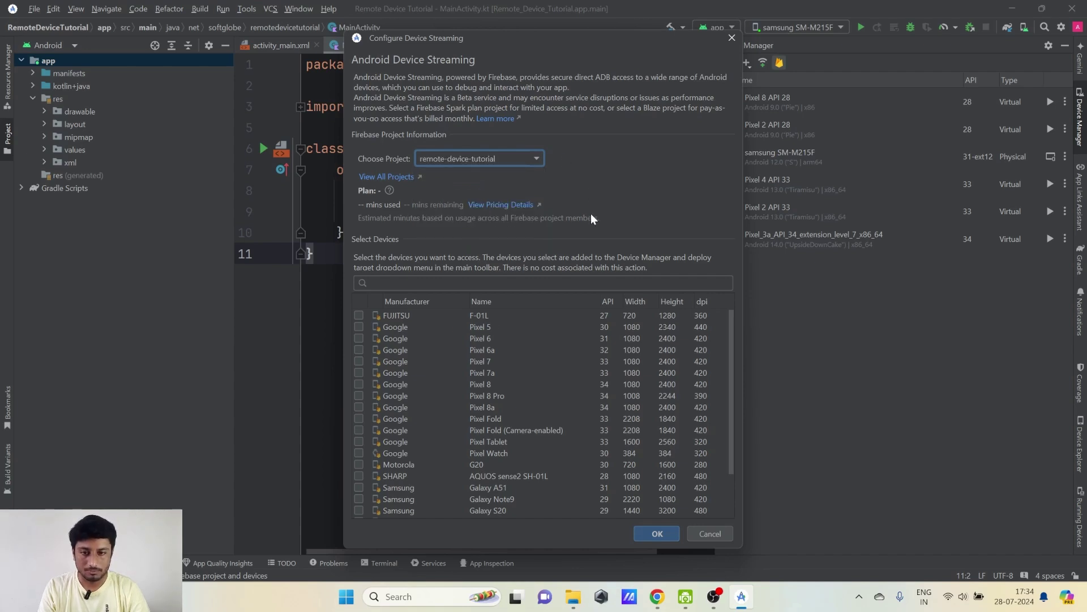
Clear every preselected device in the streaming device list, including Pixel 8, Pixel Fold, Galaxy S22 Ultra and Galaxy Tab S8 Ultra
scroll(525, 447, down, 2)
scroll(525, 447, up, 2)
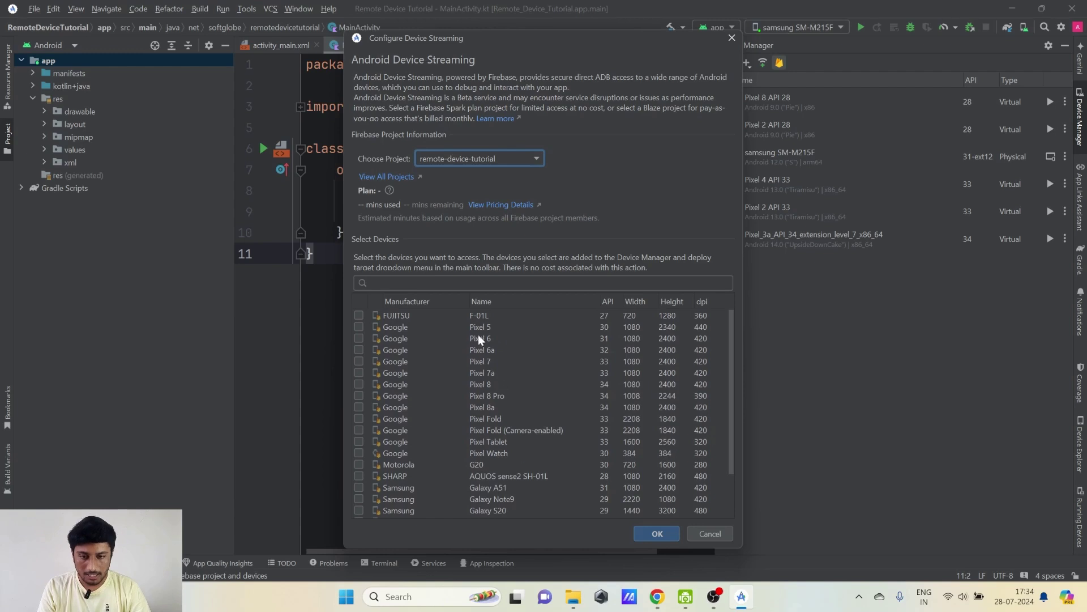
scroll(447, 432, down, 2)
scroll(456, 386, up, 2)
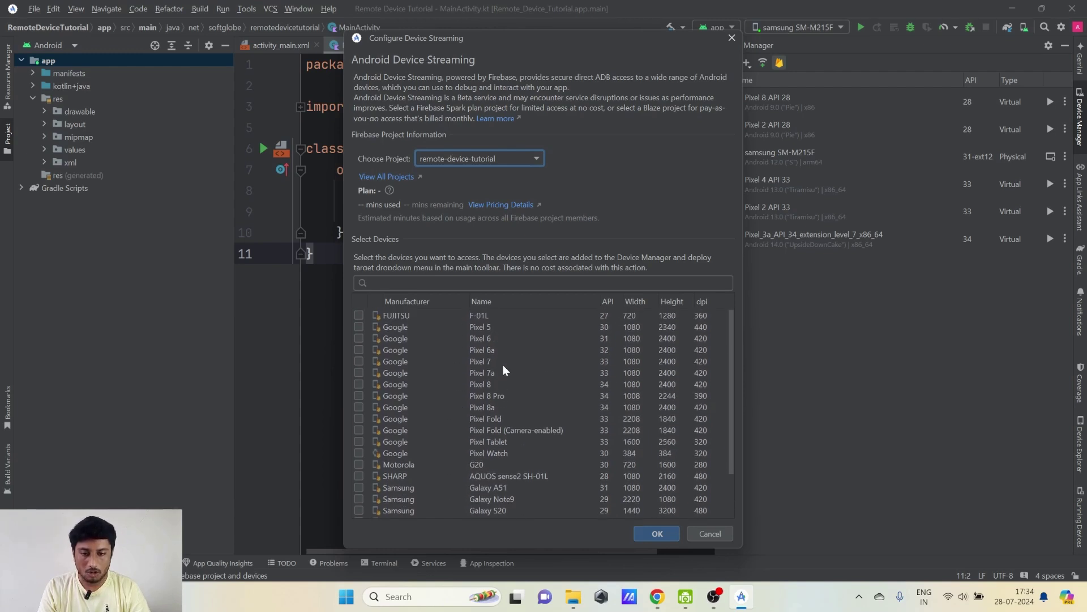
click(503, 365)
scroll(500, 429, down, 2)
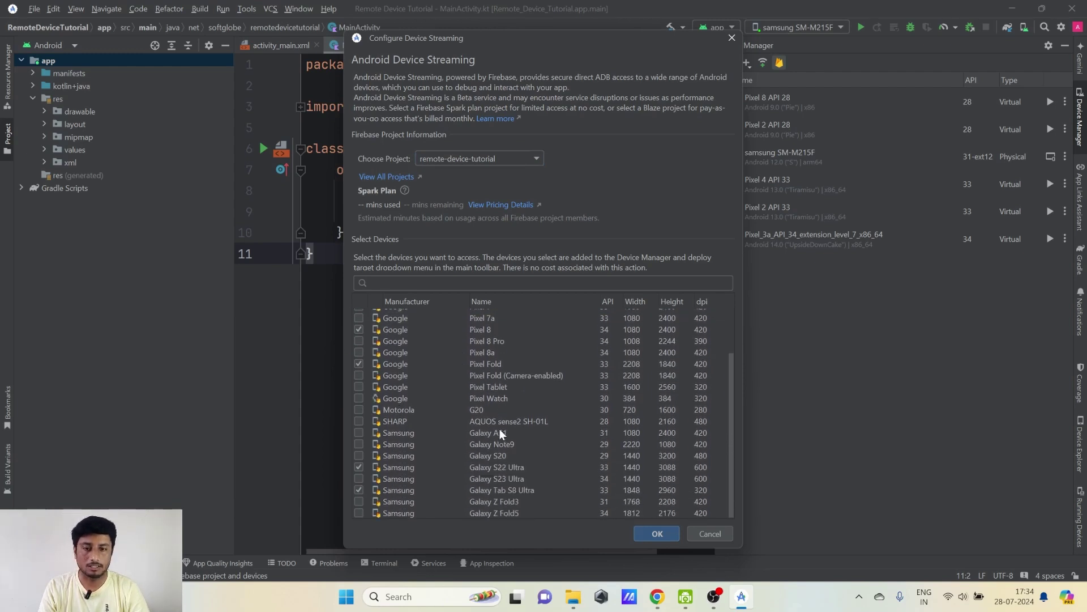
scroll(501, 398, up, 2)
scroll(473, 367, down, 2)
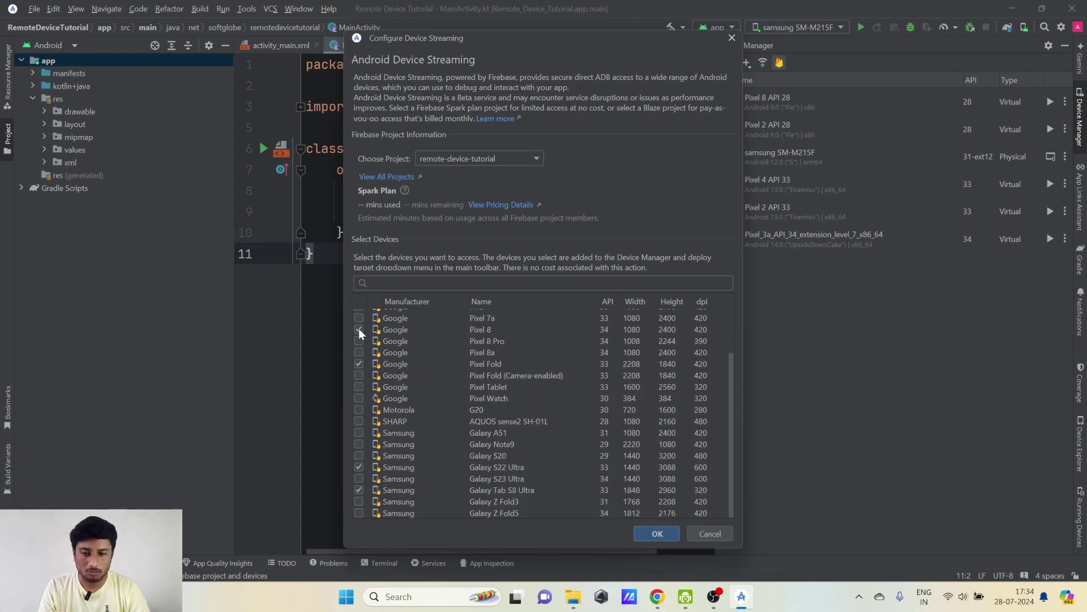
click(359, 364)
scroll(457, 354, up, 2)
scroll(457, 354, down, 2)
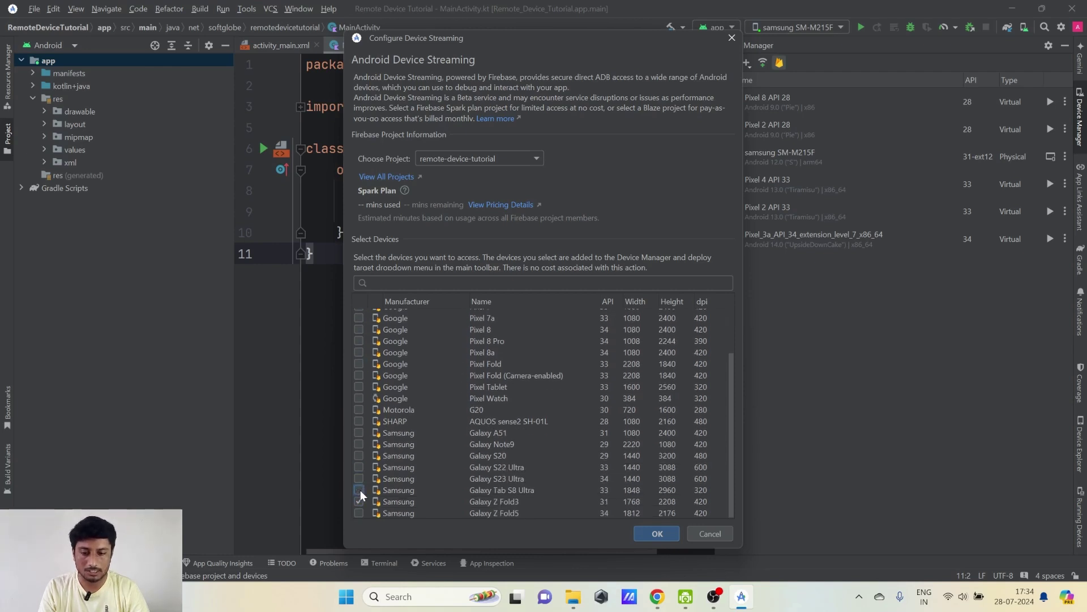
scroll(456, 431, up, 2)
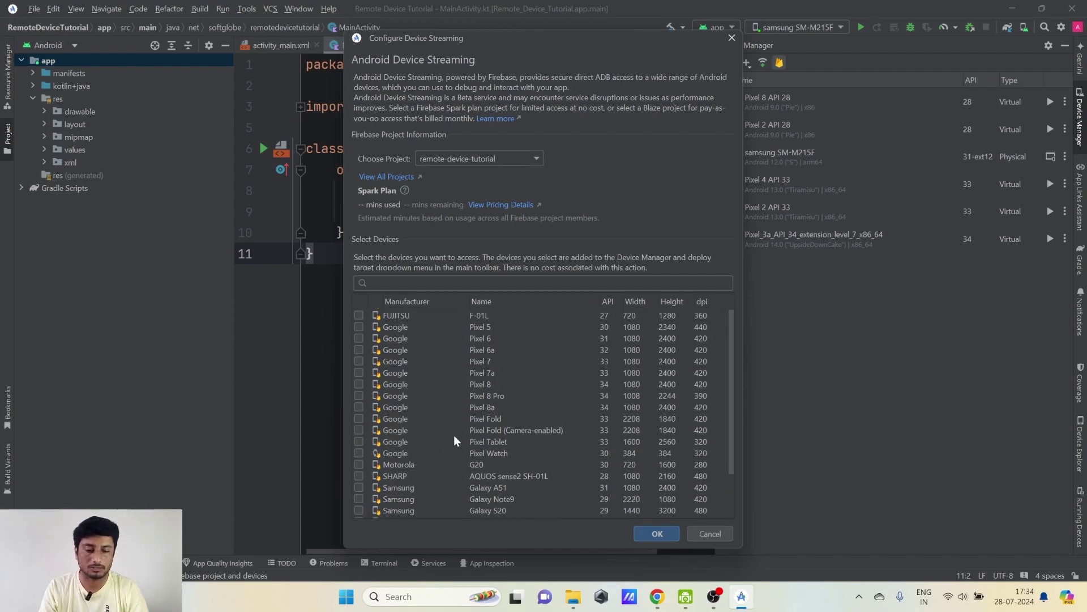
Switch to the Firebase usage and pricing page in Chrome and read the Spark and Blaze plan quotas for Android Device Streaming
click(657, 596)
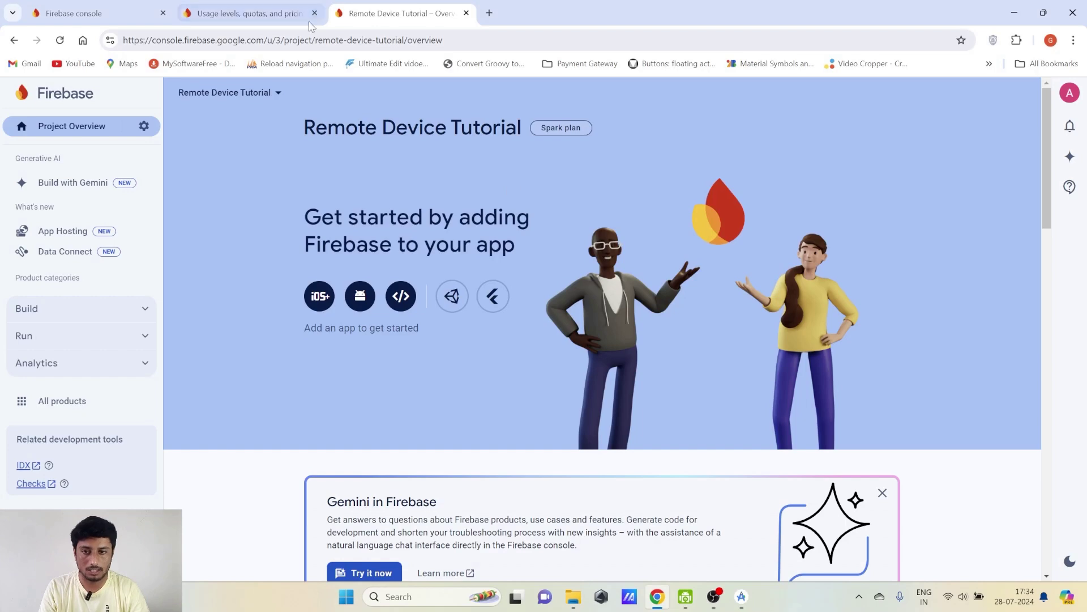
click(258, 6)
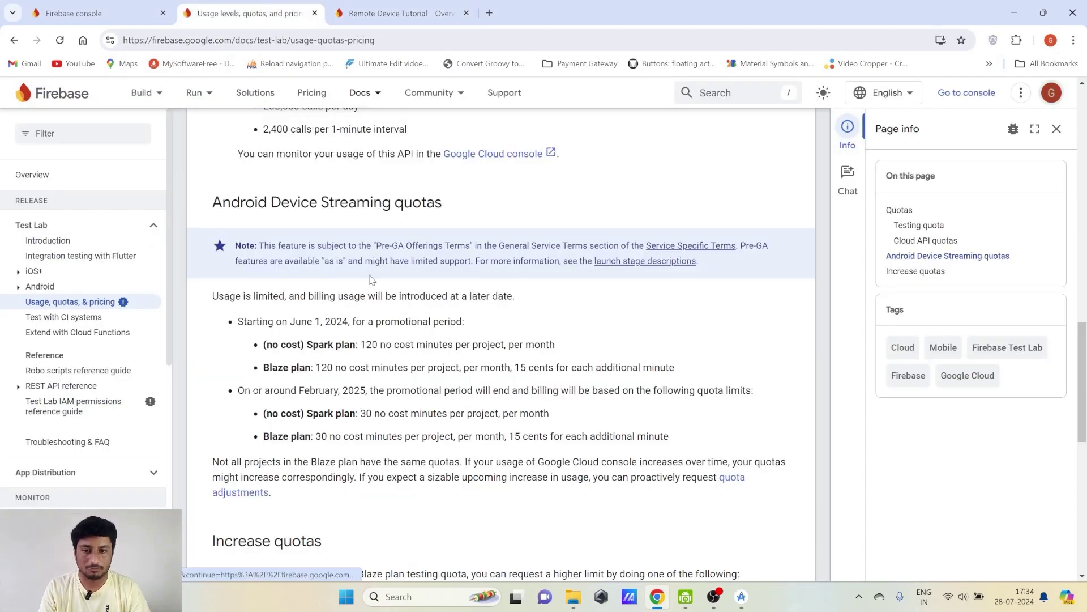
scroll(399, 295, down, 1)
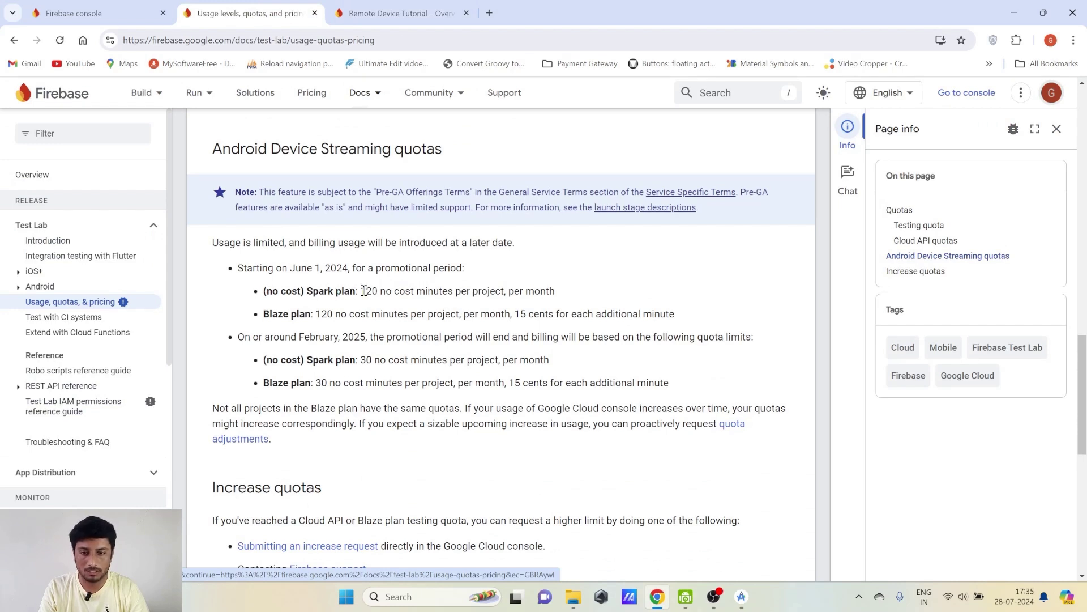
drag(362, 290, 435, 291)
drag(434, 289, 545, 286)
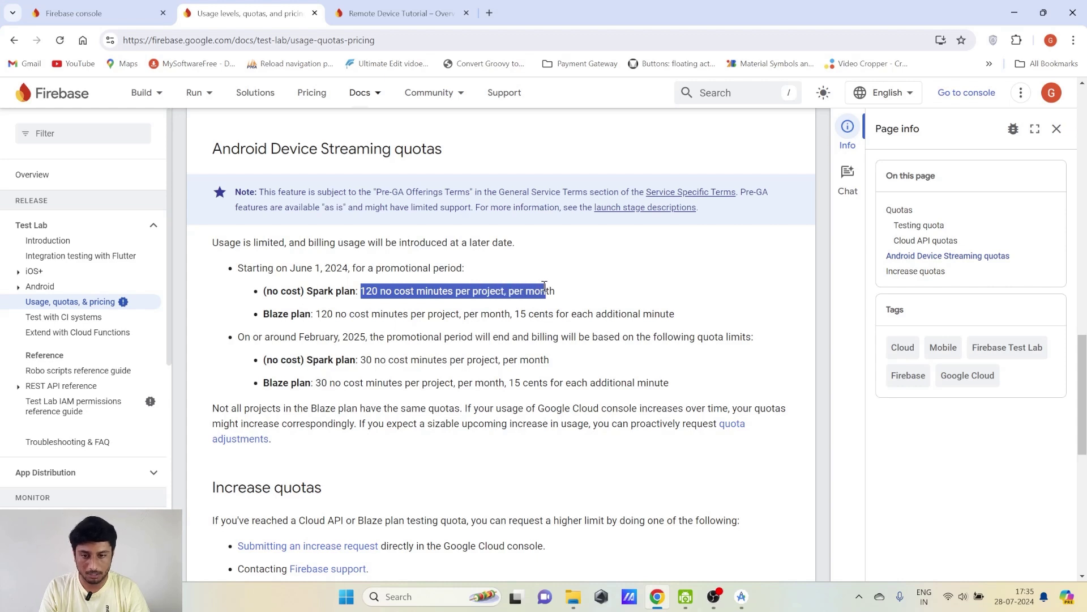
click(445, 291)
drag(395, 290, 470, 289)
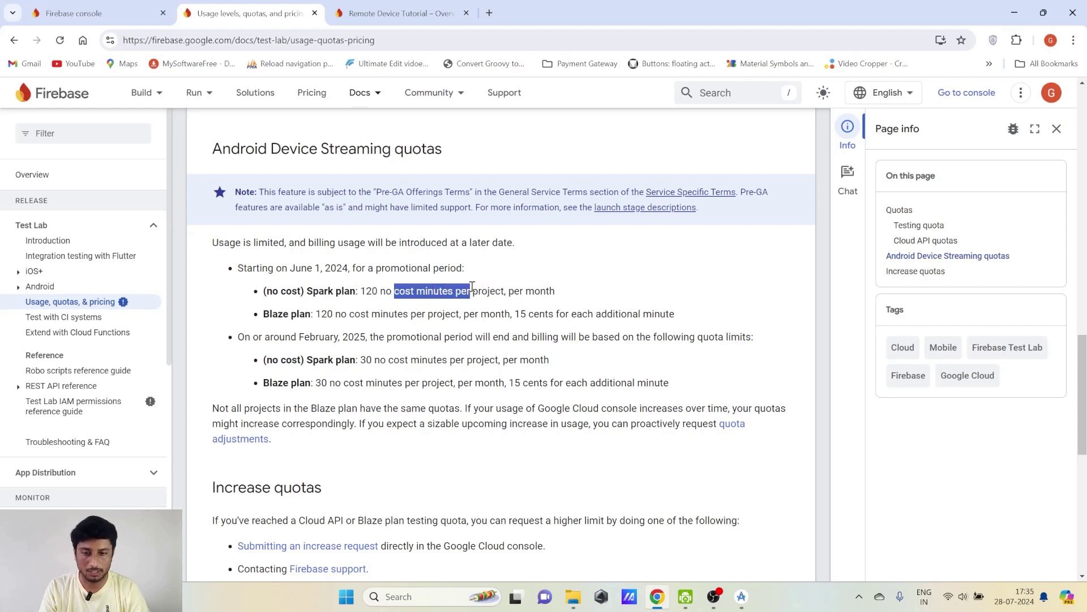
drag(390, 312, 363, 284)
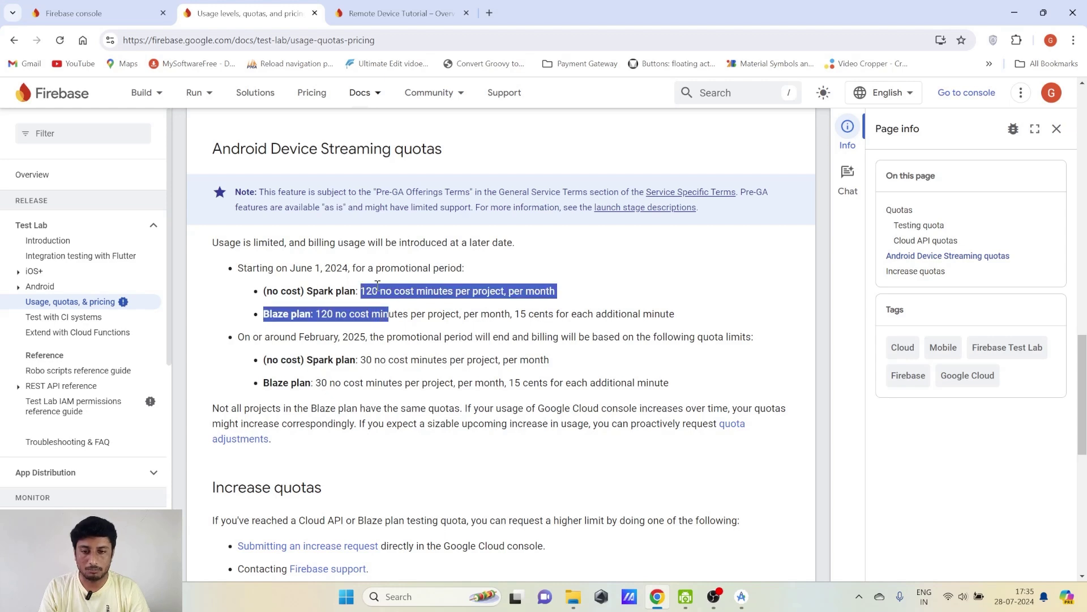
click(406, 290)
mouse_move(464, 294)
mouse_down()
mouse_move(566, 298)
mouse_move(471, 287)
mouse_up()
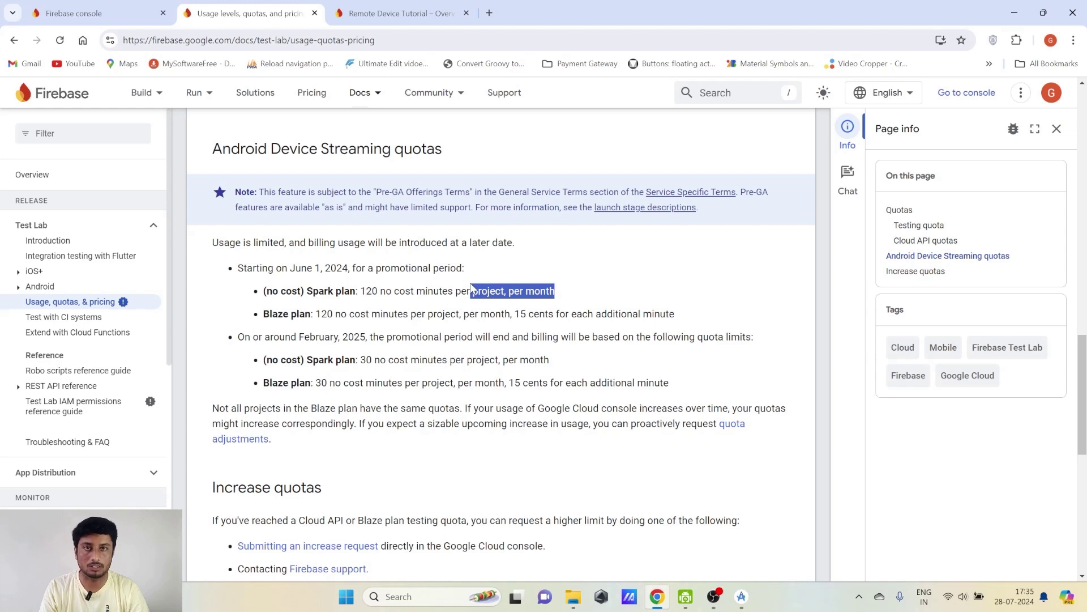
click(447, 289)
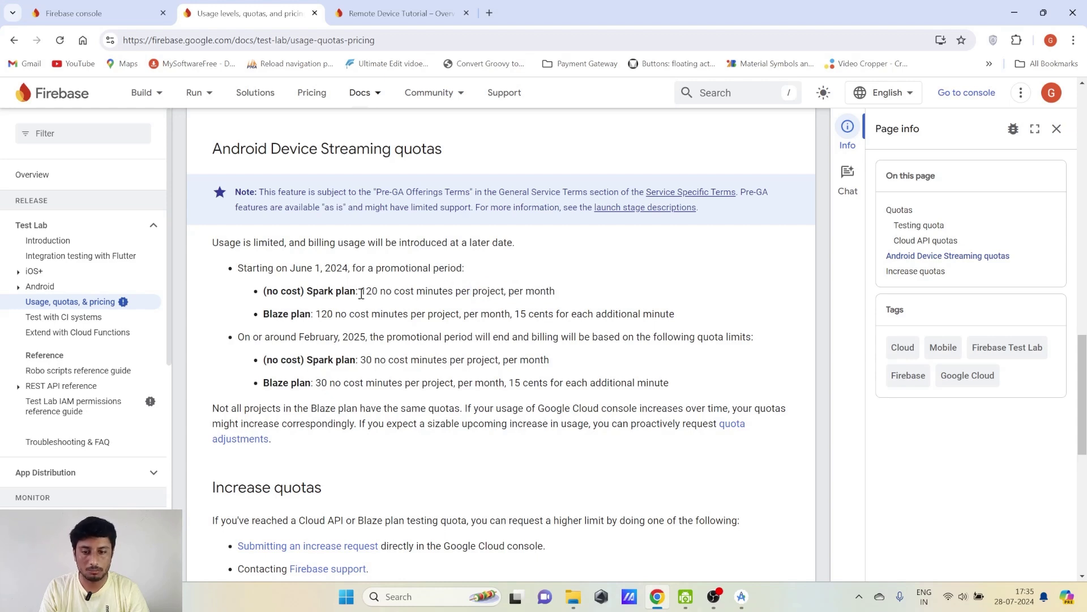
drag(361, 293, 546, 294)
click(564, 299)
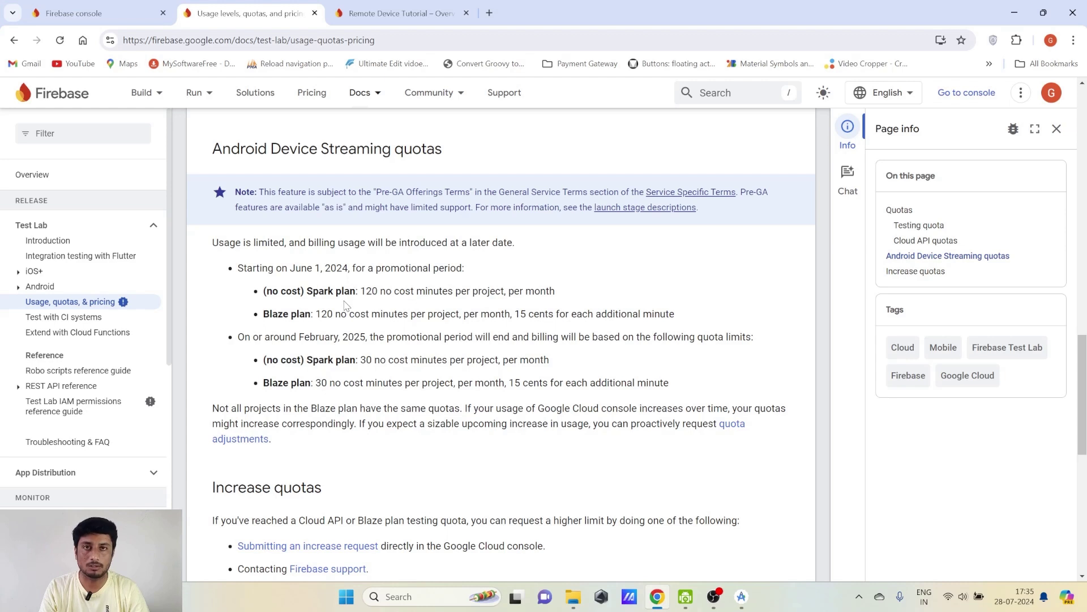
drag(270, 315, 436, 310)
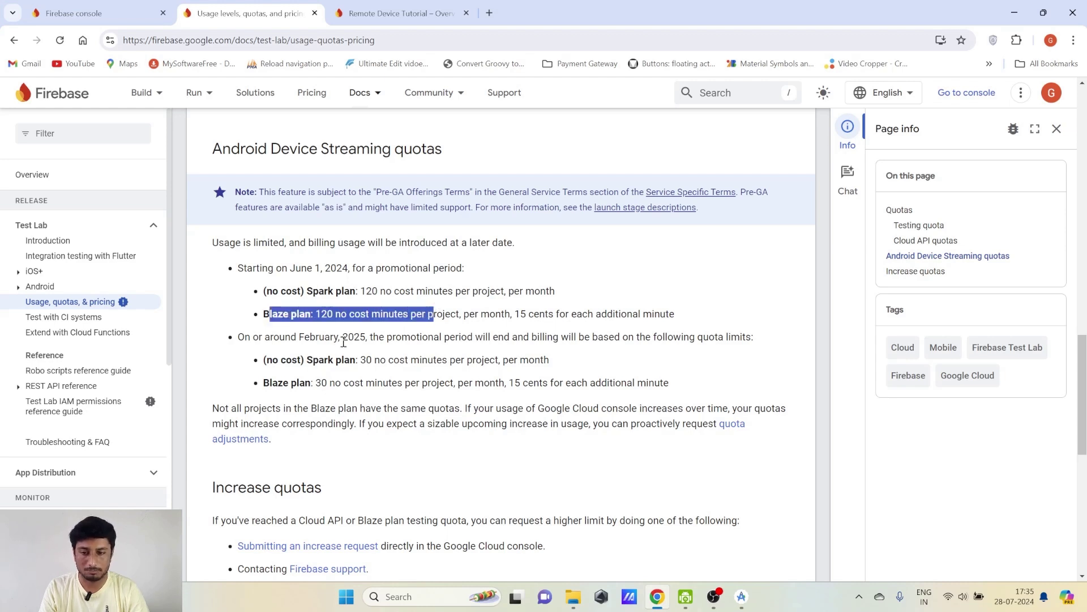
click(501, 308)
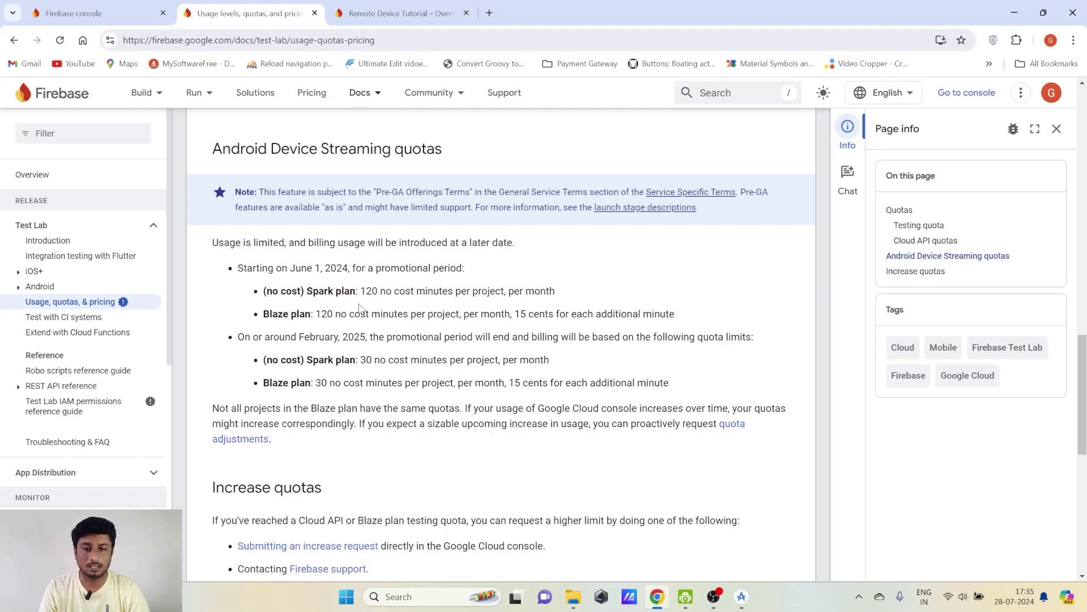
Return to Android Studio, select the Google Pixel 8 in the streaming device list, and confirm the configuration
click(741, 596)
scroll(498, 415, down, 2)
scroll(498, 414, up, 2)
click(607, 314)
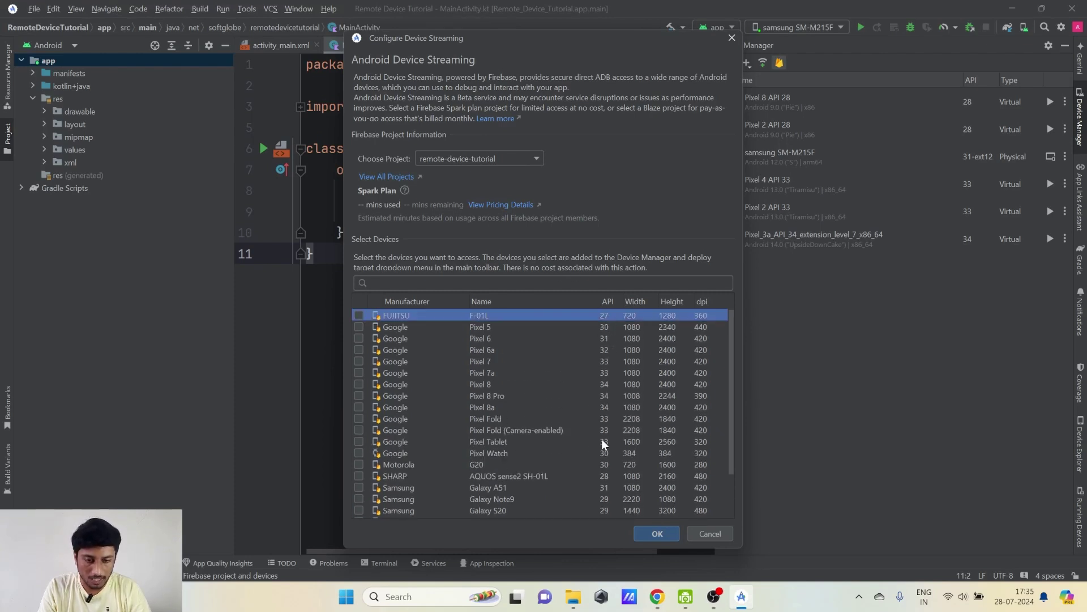
scroll(603, 448, down, 2)
scroll(608, 431, up, 2)
scroll(610, 430, down, 2)
scroll(610, 433, up, 2)
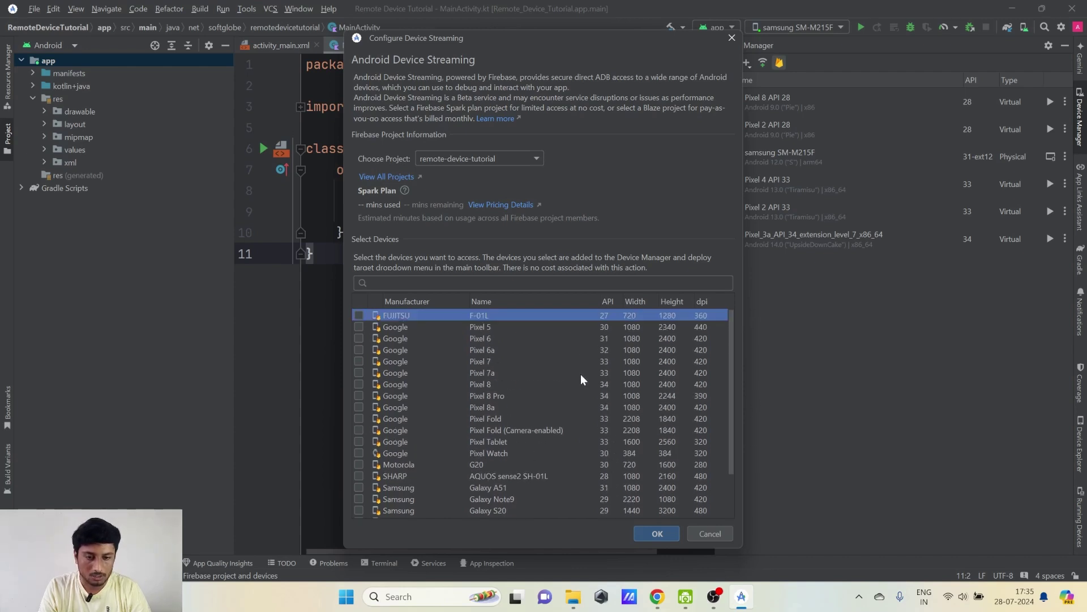
click(598, 383)
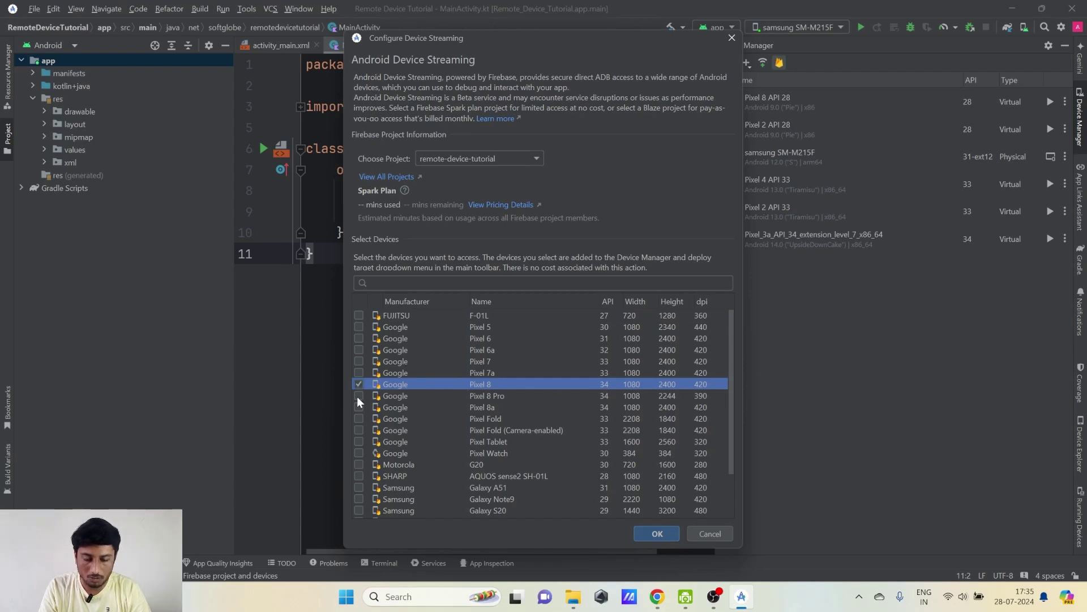
scroll(364, 391, down, 2)
scroll(365, 392, up, 2)
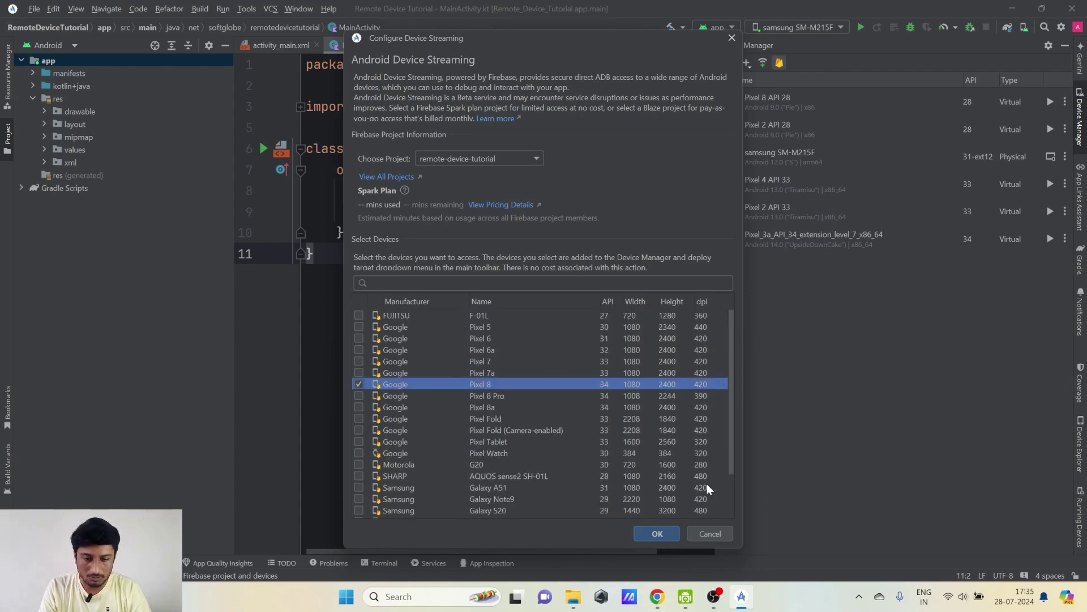
click(658, 535)
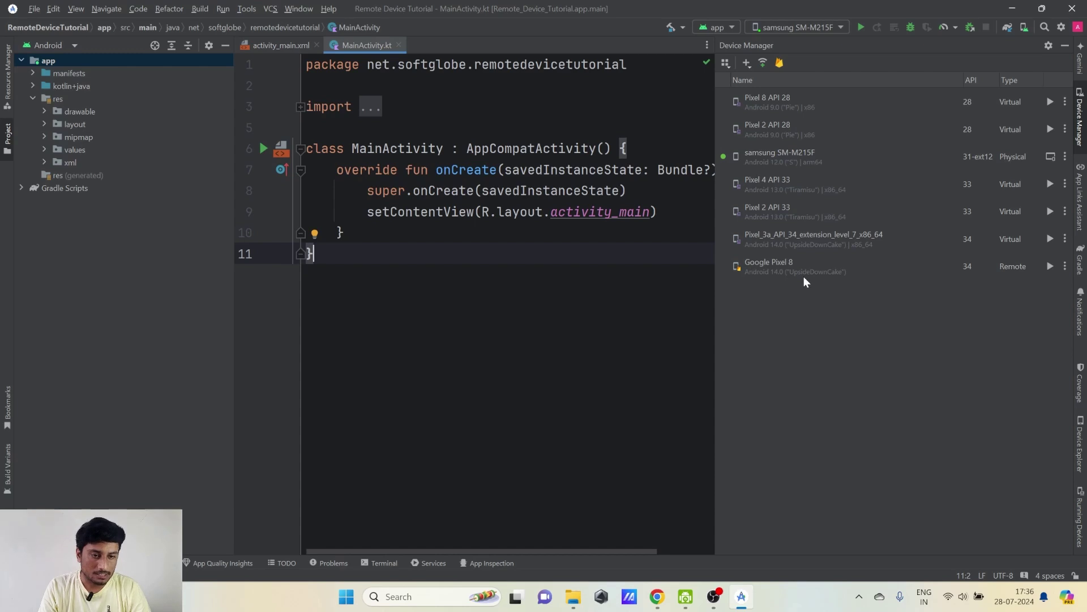
Start the remote Google Pixel 8, accept the device reservation, and hide the Device Manager to enlarge the mirrored phone
click(1048, 267)
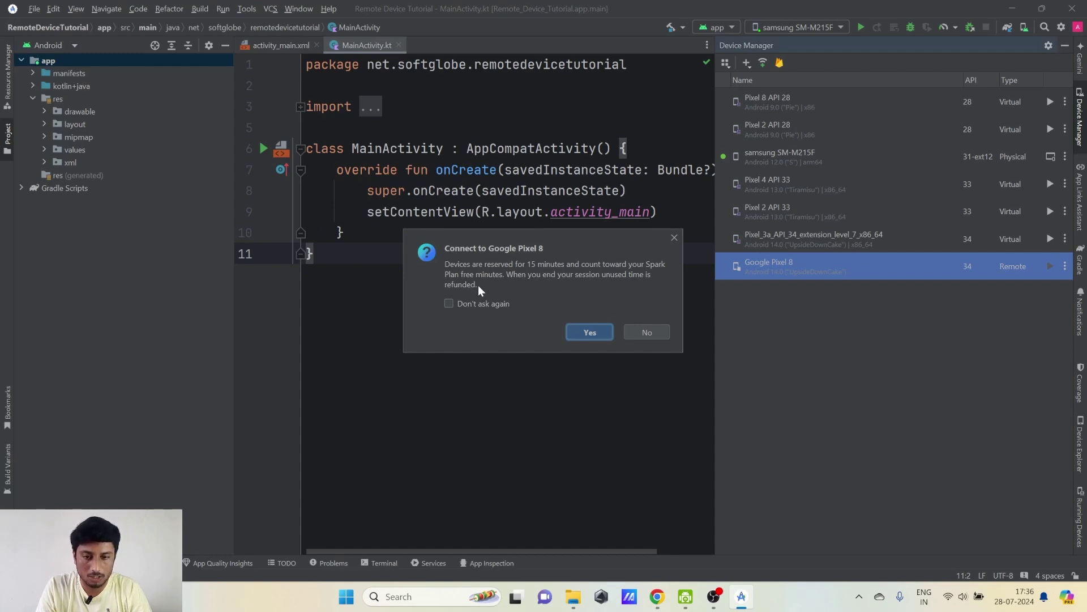
drag(450, 250, 491, 249)
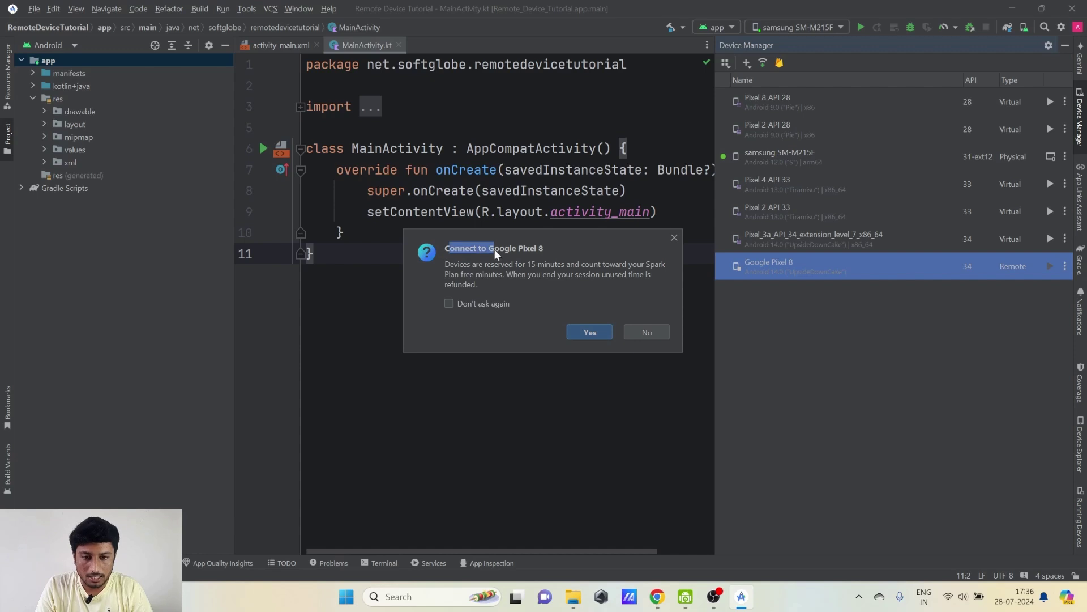
click(546, 246)
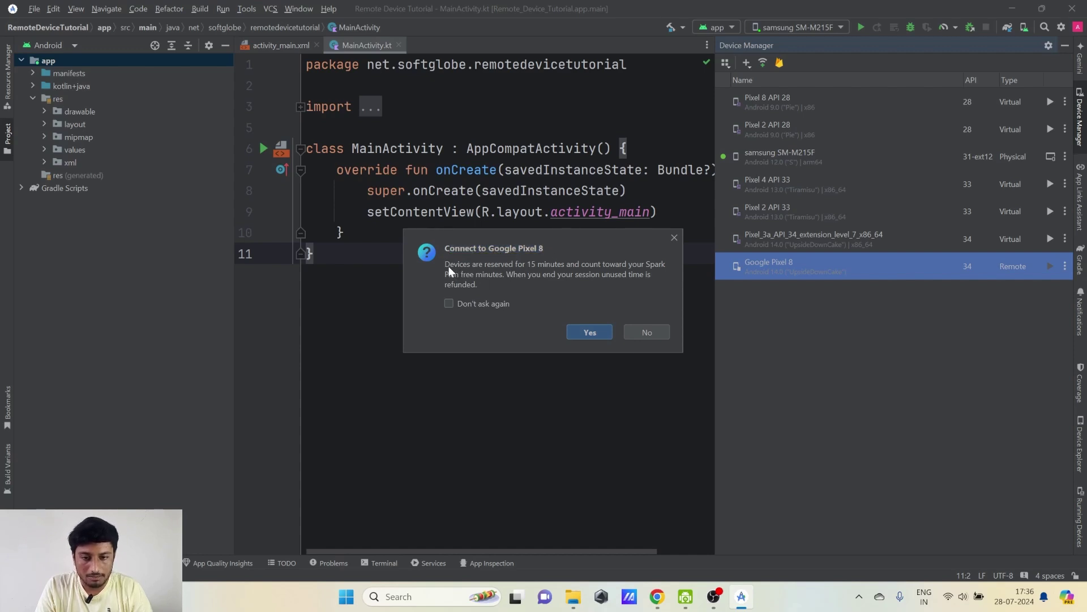
click(526, 285)
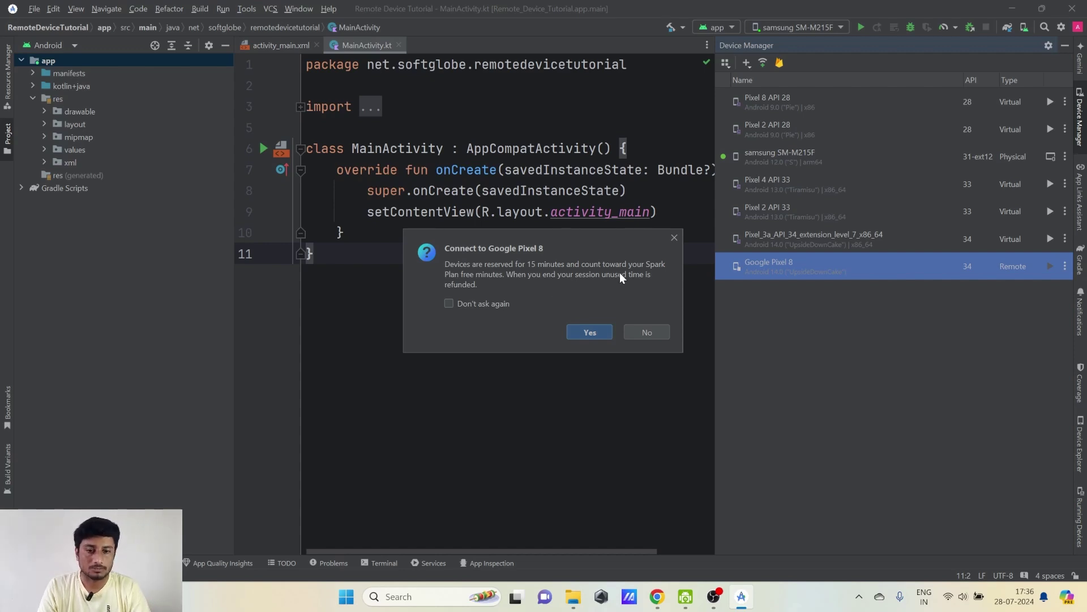
click(589, 333)
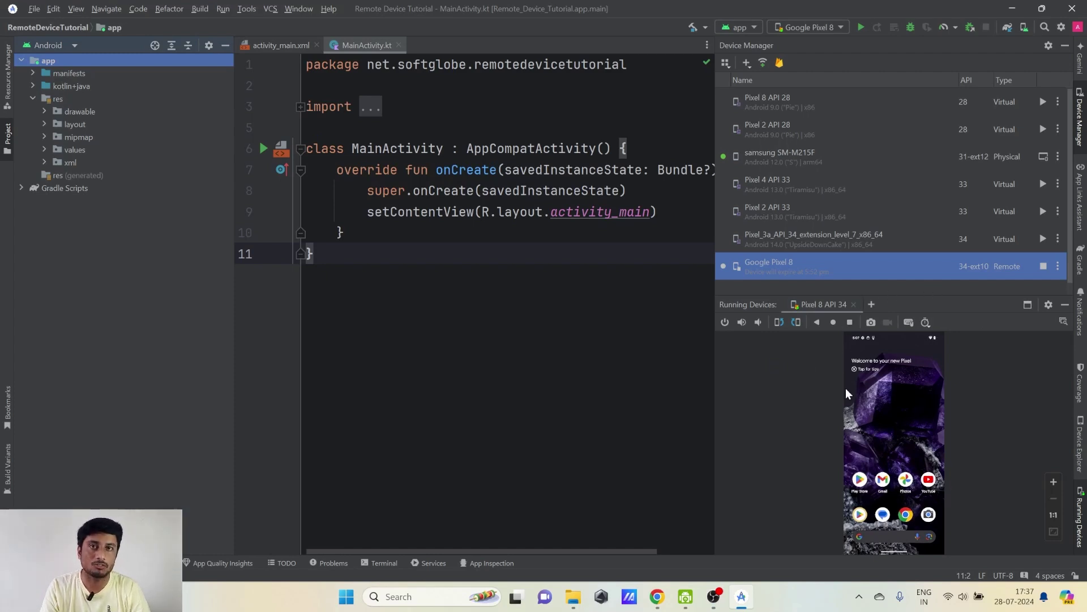
click(1065, 47)
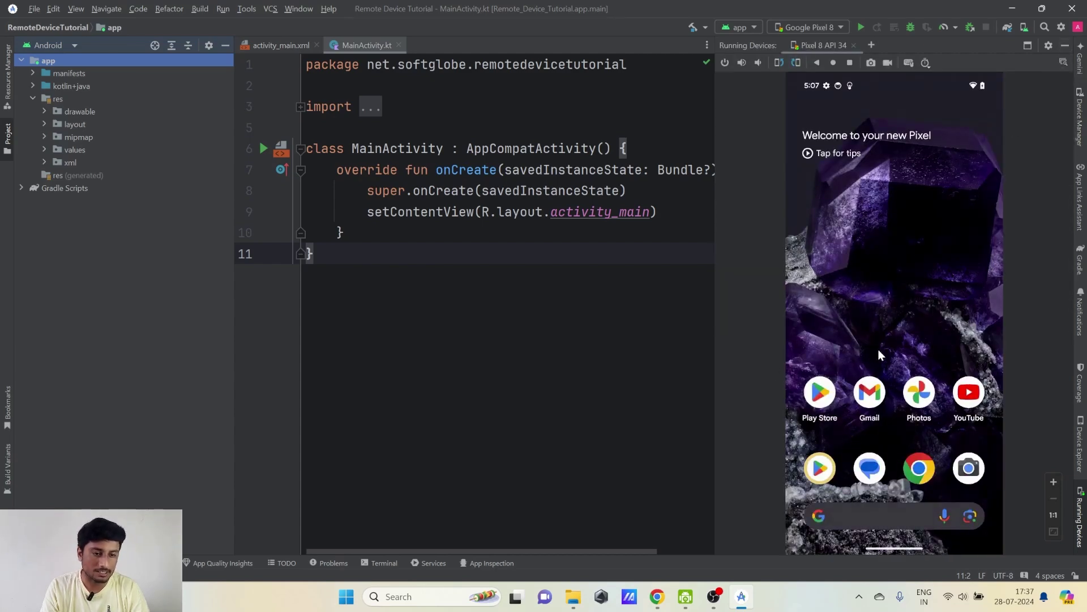
Open Settings from the app drawer of the remote Pixel 8 and view its Tips & support page
drag(896, 388, 901, 185)
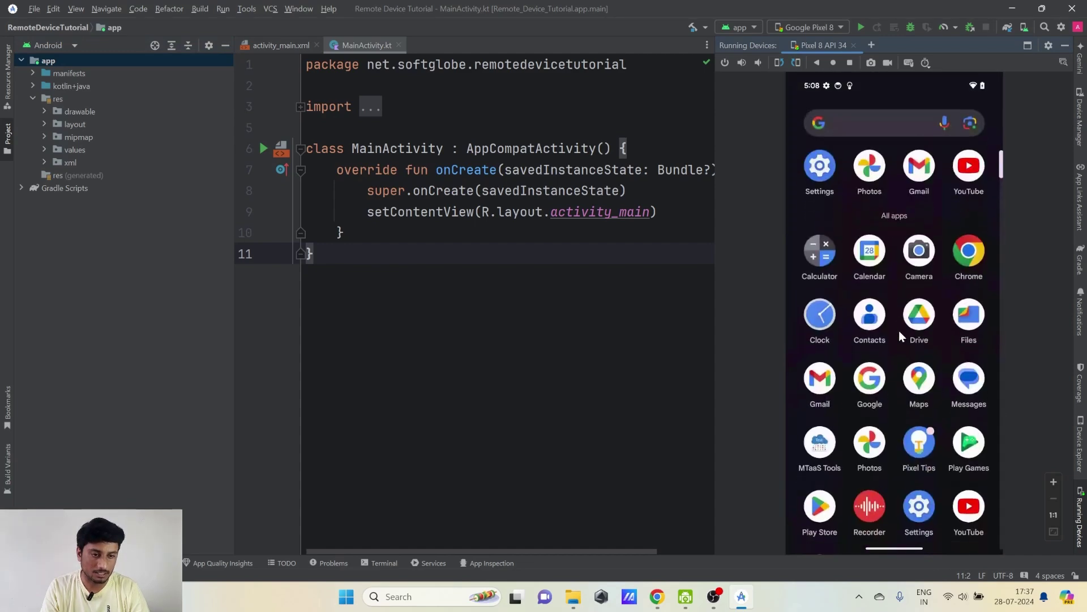
drag(923, 453, 909, 349)
drag(886, 454, 892, 237)
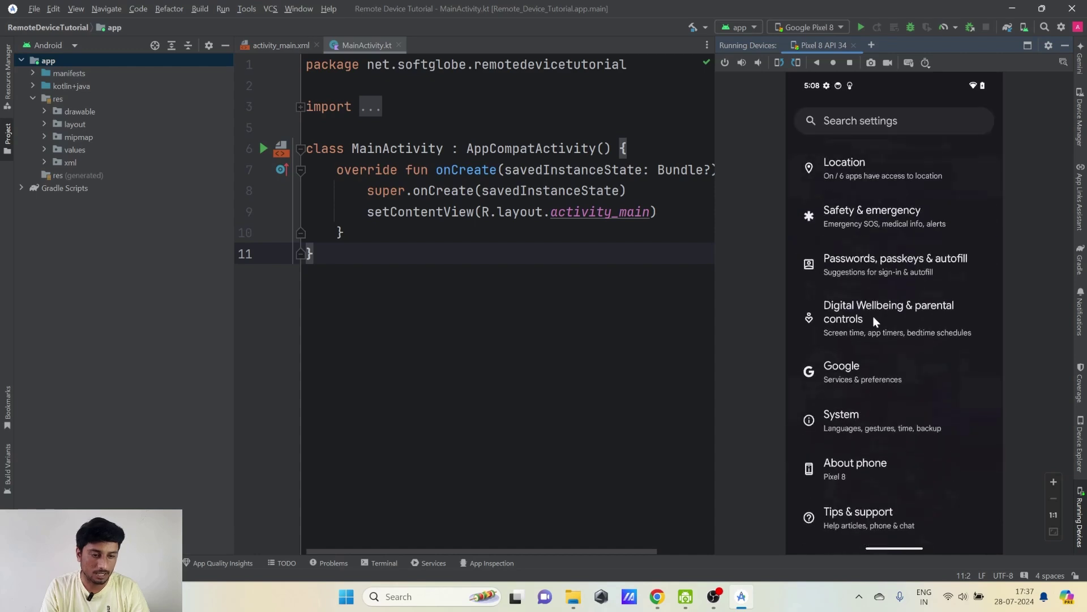
click(854, 514)
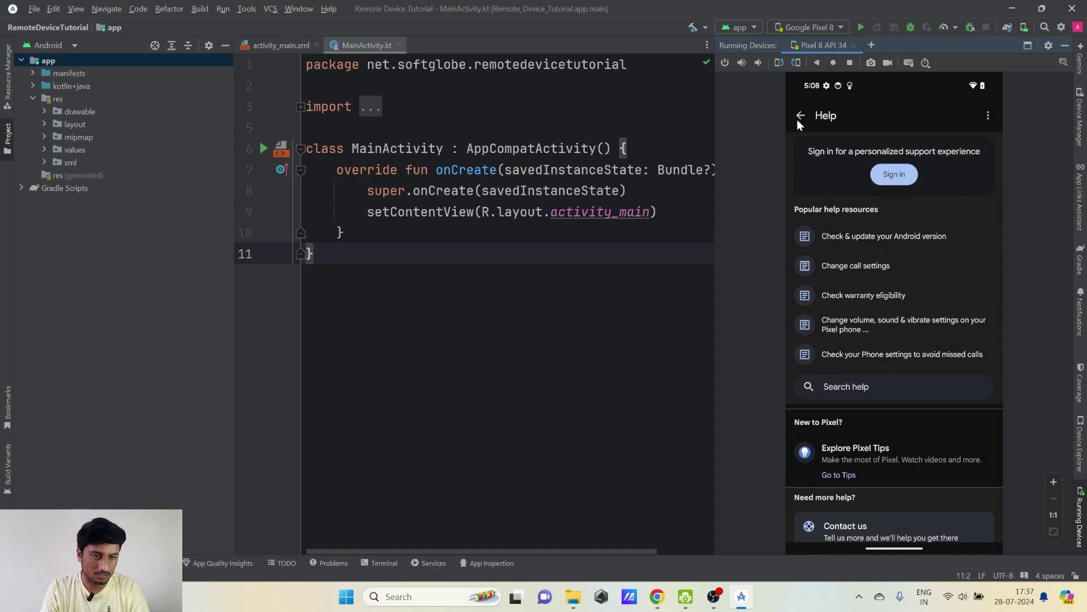
Leave the Help page, open About phone in the remote Pixel 8's settings, and view its Android version details
key(Escape)
click(872, 476)
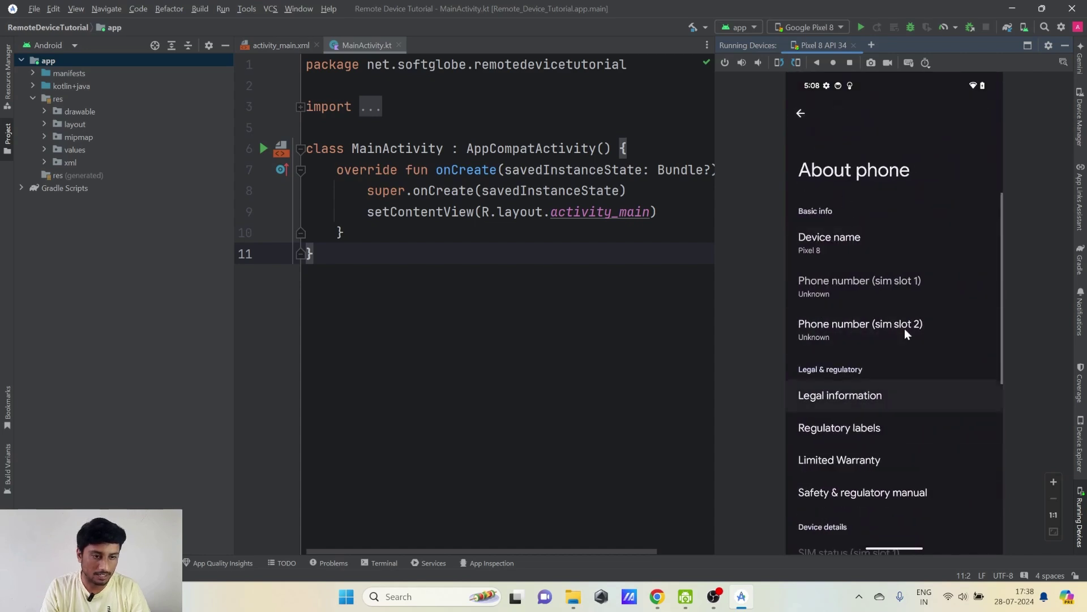
scroll(854, 386, down, 2)
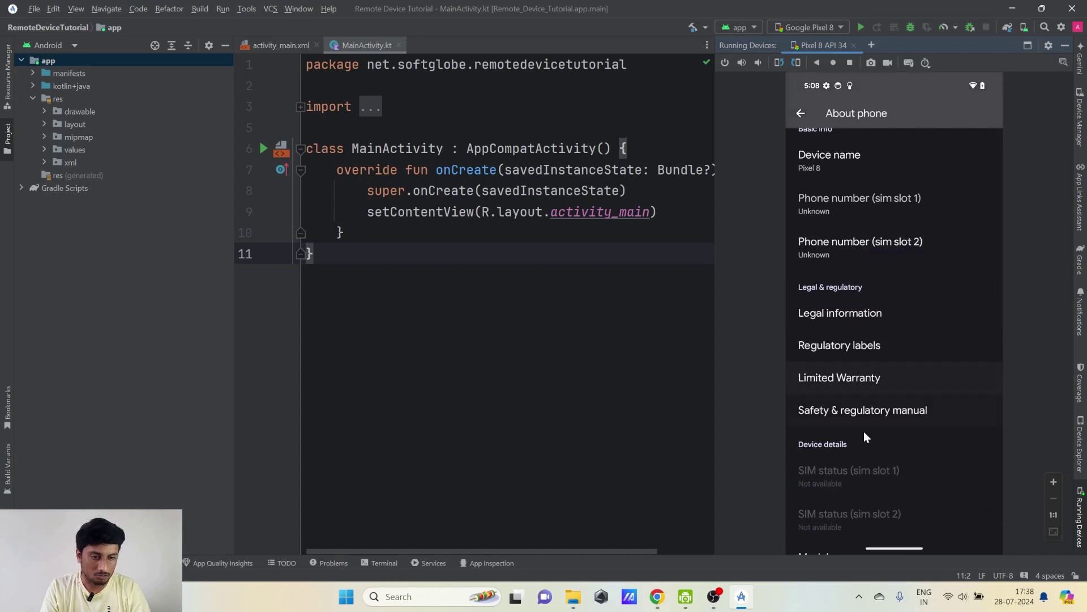
scroll(880, 397, down, 8)
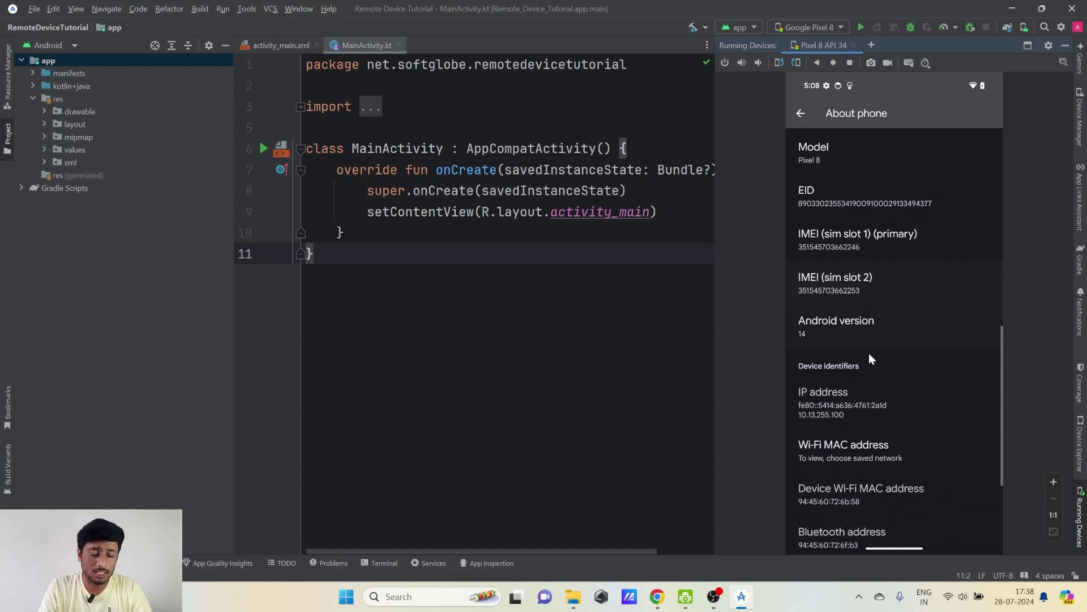
click(824, 329)
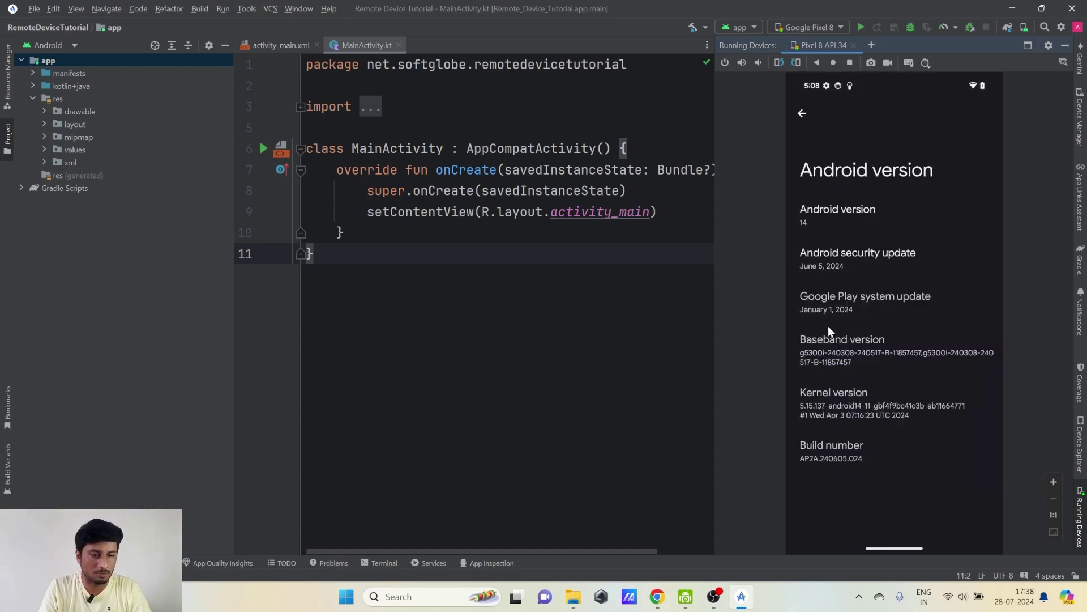
Back out of the Android version and About phone pages and return the remote Pixel 8 to its home screen
click(802, 114)
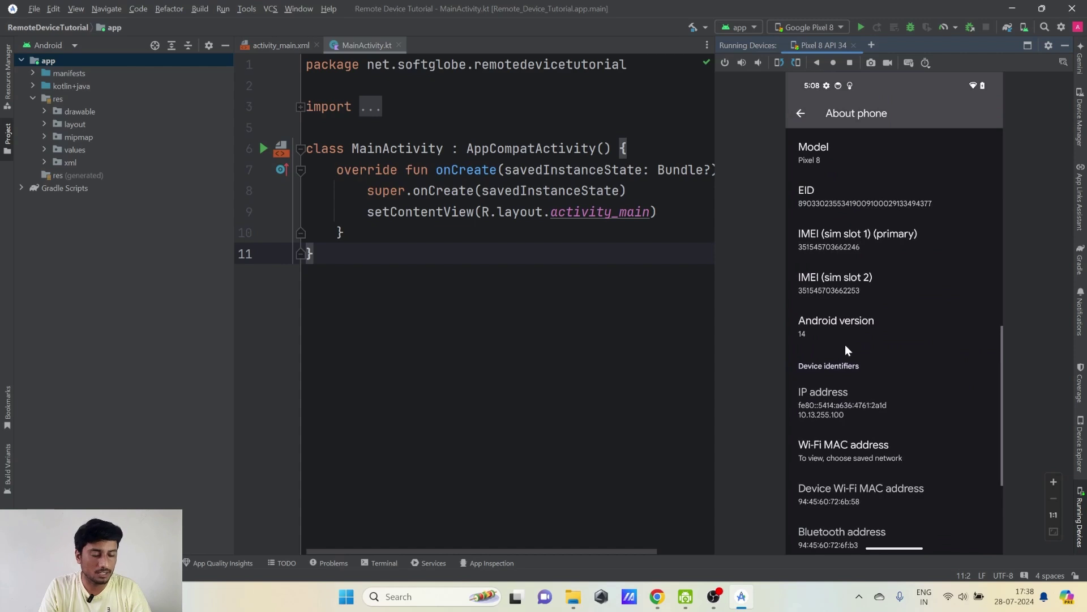
click(800, 114)
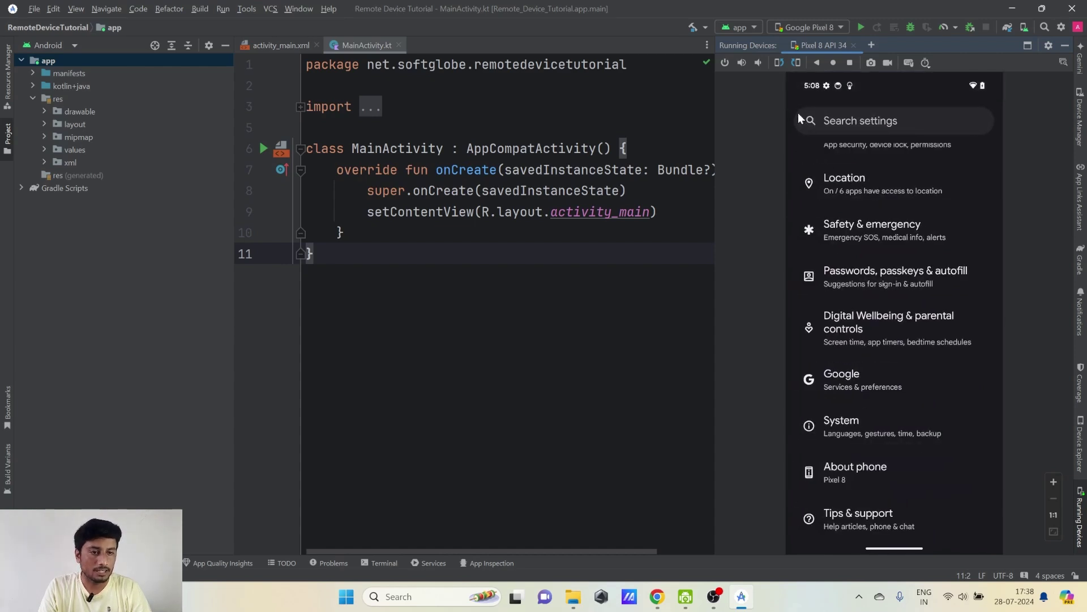
drag(865, 539, 862, 168)
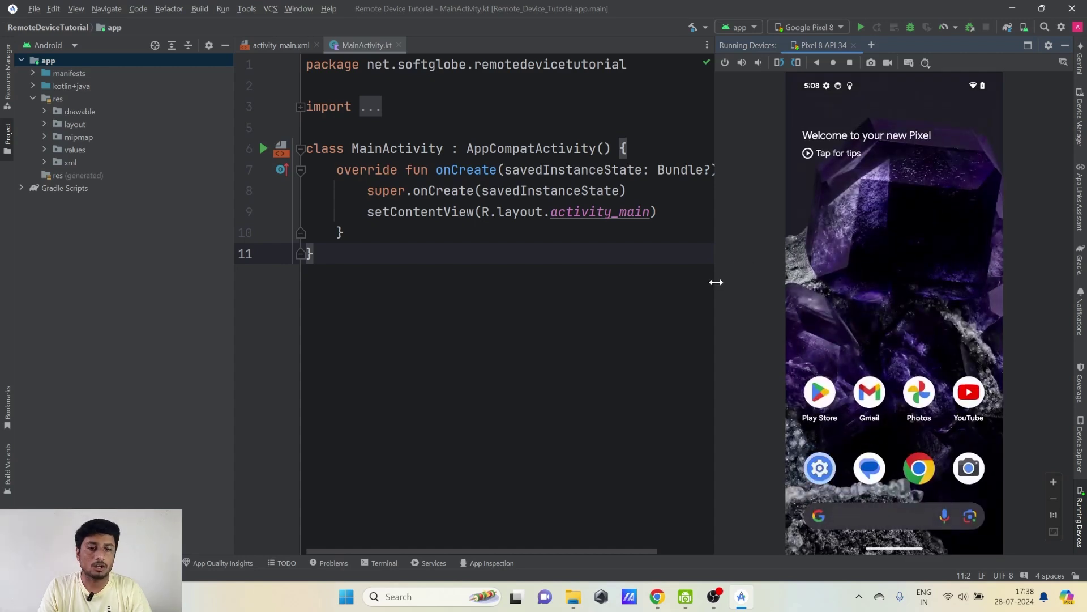
Narrow the Running Devices pane and run the app on the remote Google Pixel 8
drag(713, 284, 824, 265)
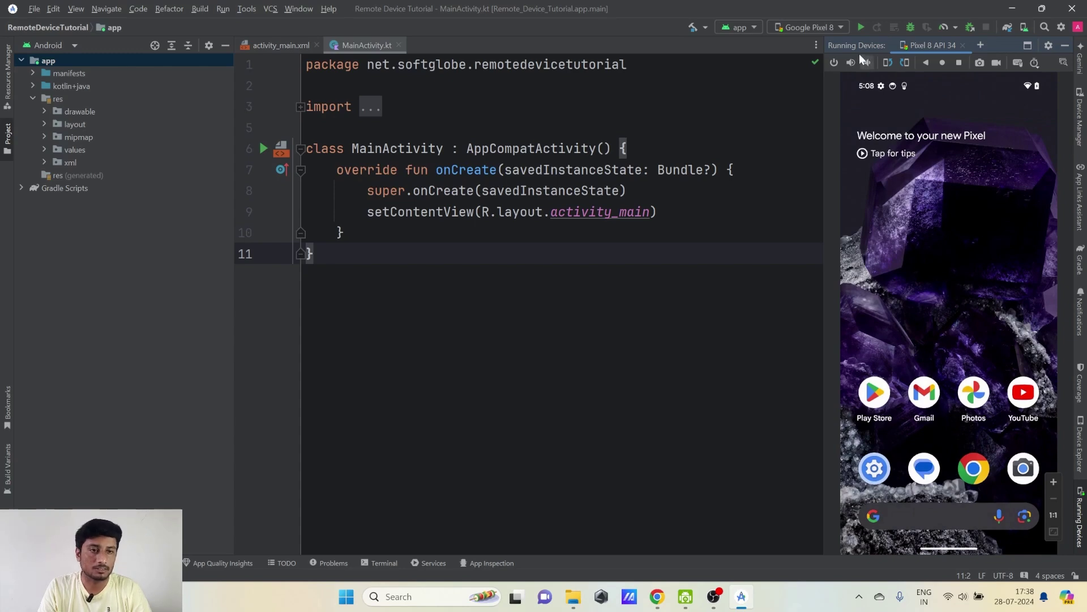
click(838, 29)
click(826, 54)
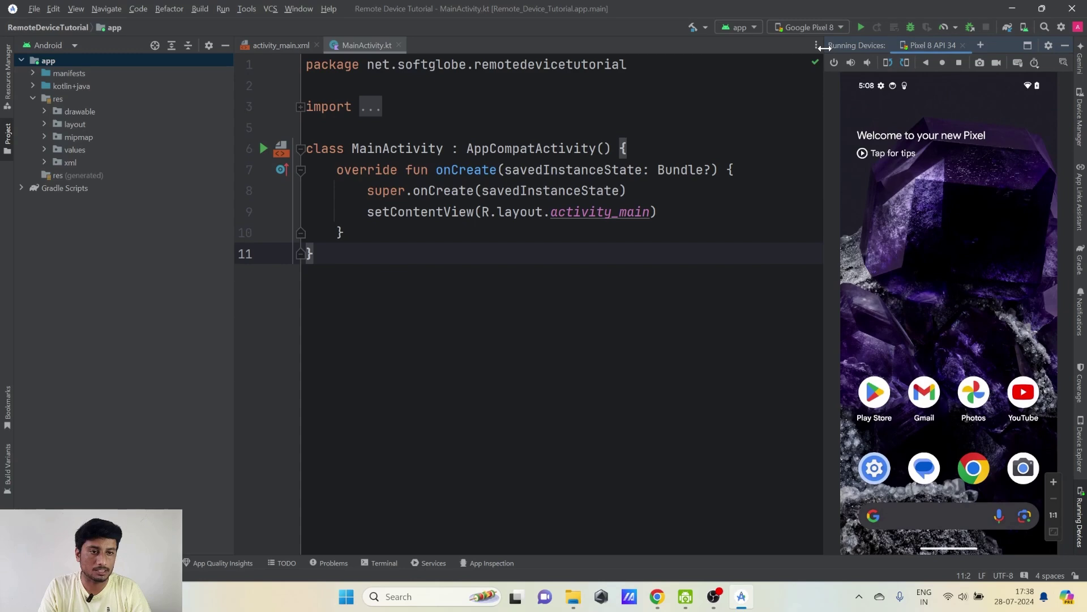
click(859, 27)
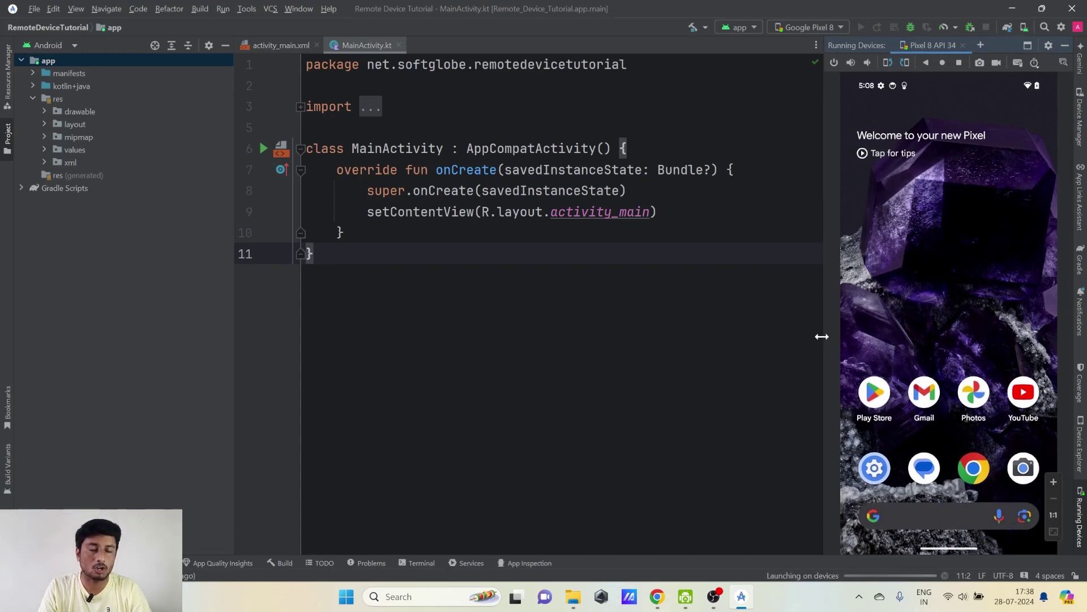
Adjust the width of the Running Devices pane around the mirrored phone, leaving it wider than before the launch
drag(821, 336, 737, 356)
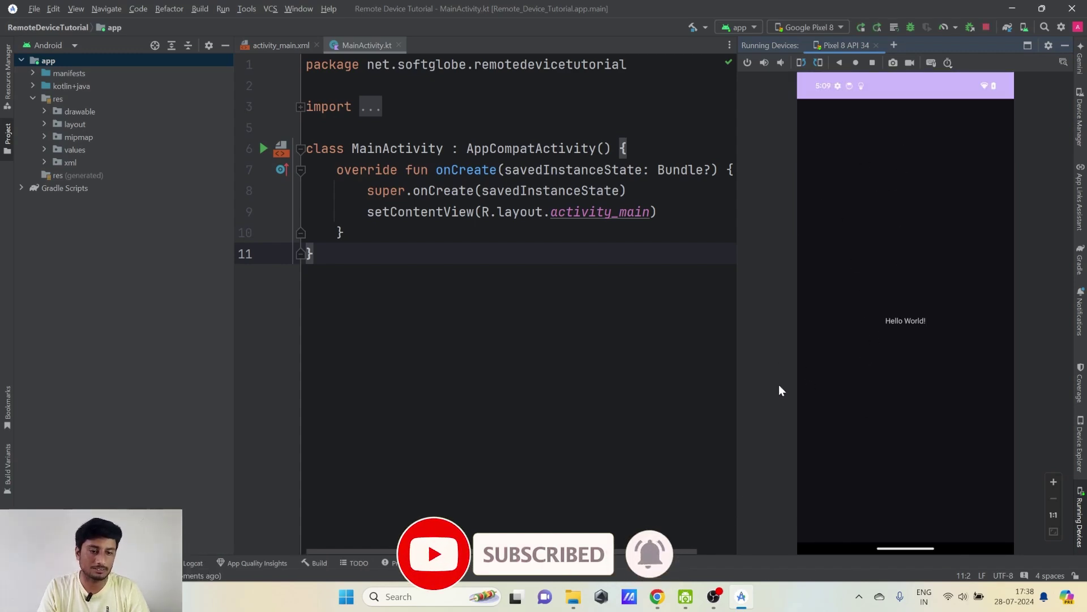
drag(736, 398, 838, 377)
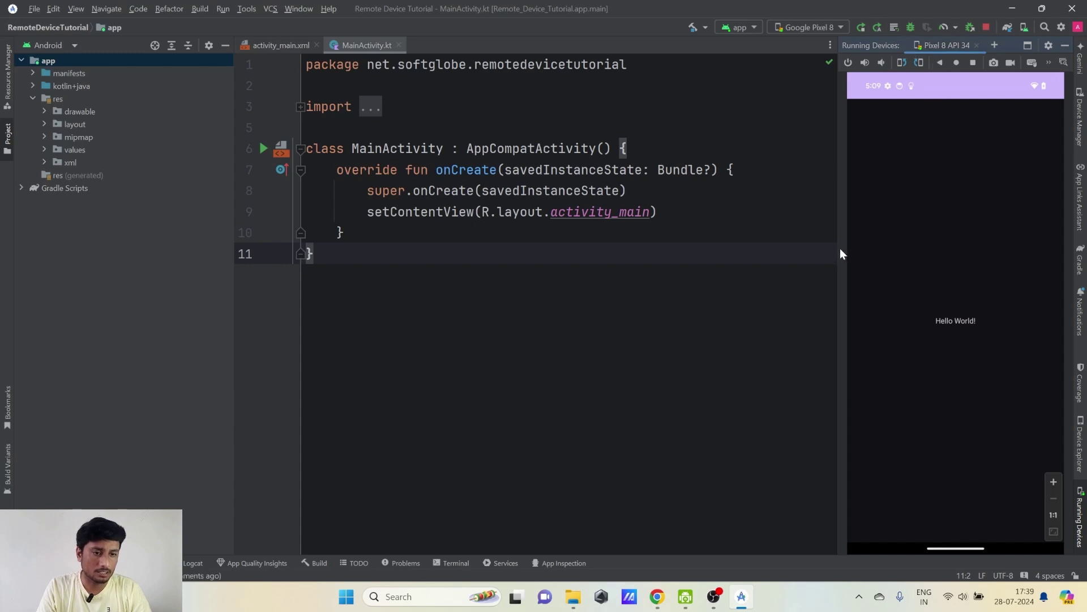
drag(839, 254, 745, 253)
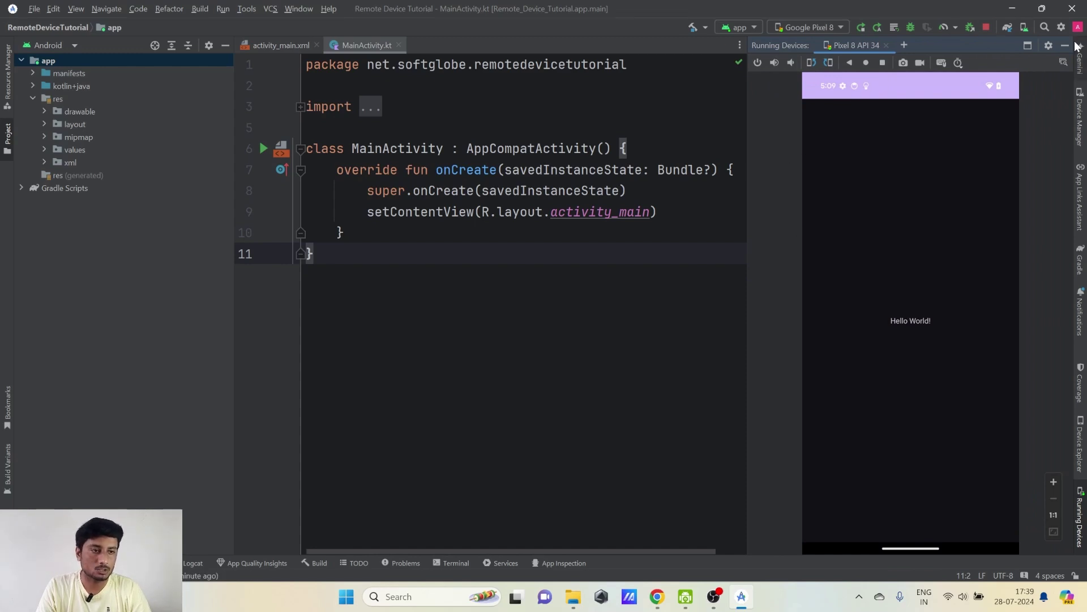
Show the Device Manager again and check the expiry time of the remote Google Pixel 8
click(1081, 117)
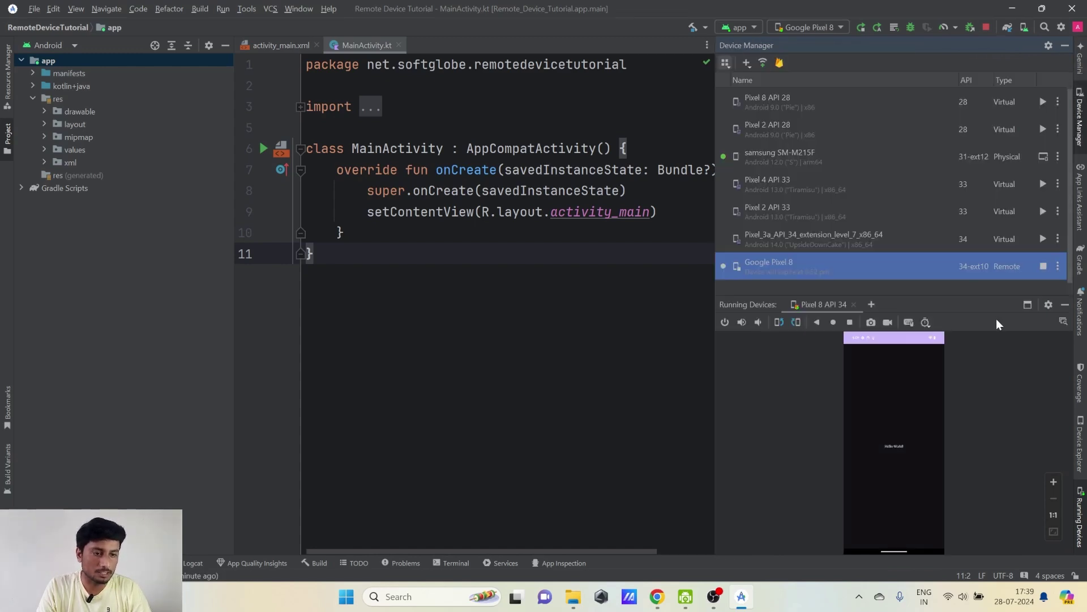
scroll(1037, 220, down, 1)
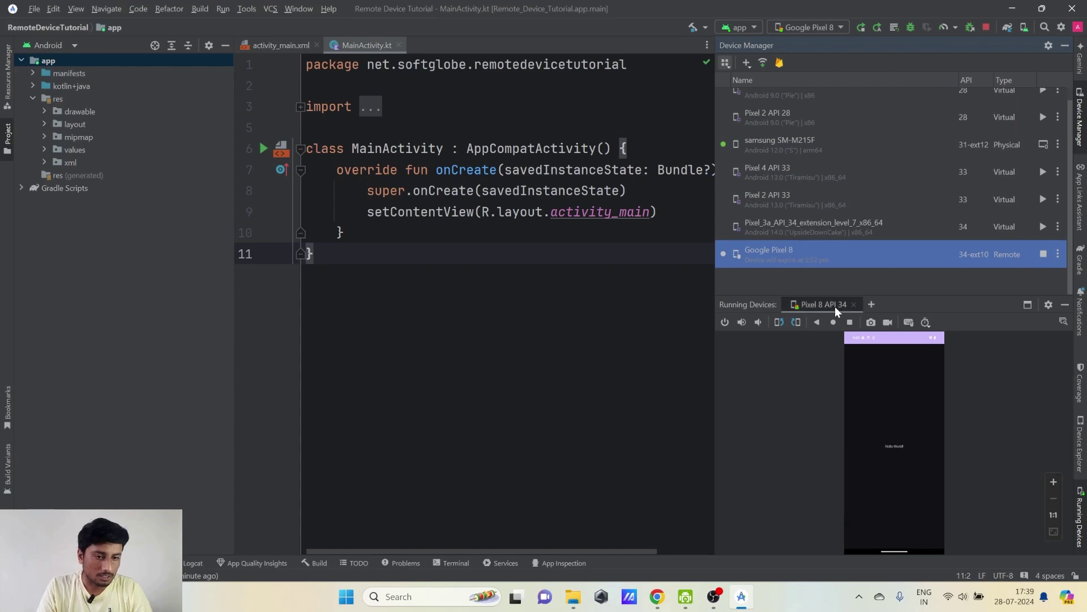
click(819, 202)
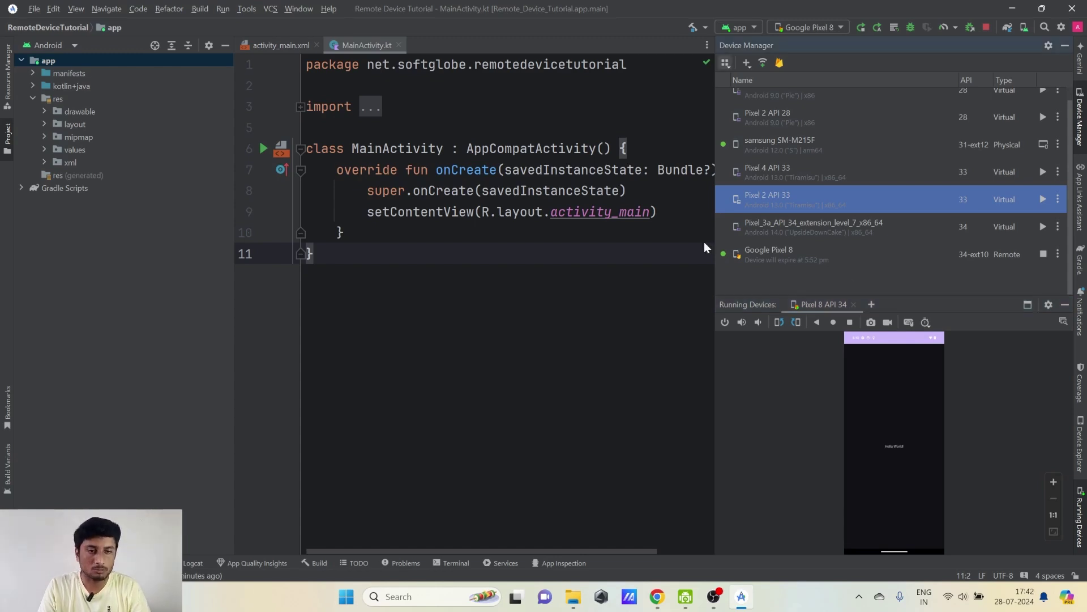
Review the used and remaining Spark plan minutes and the available devices in the Device Streaming configuration, then close it without changes
click(779, 62)
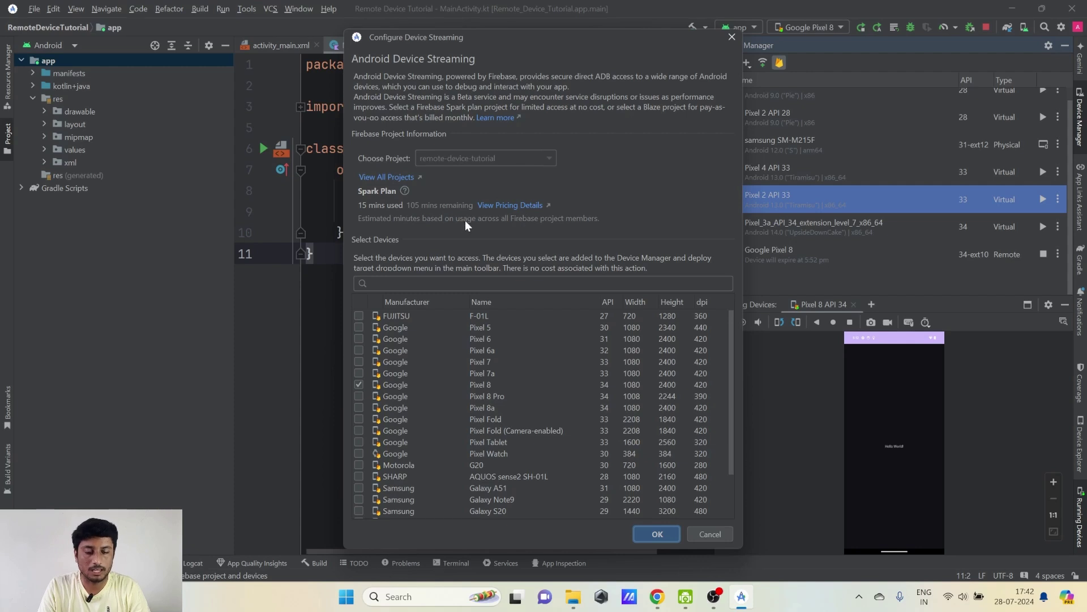
click(450, 462)
scroll(451, 460, down, 2)
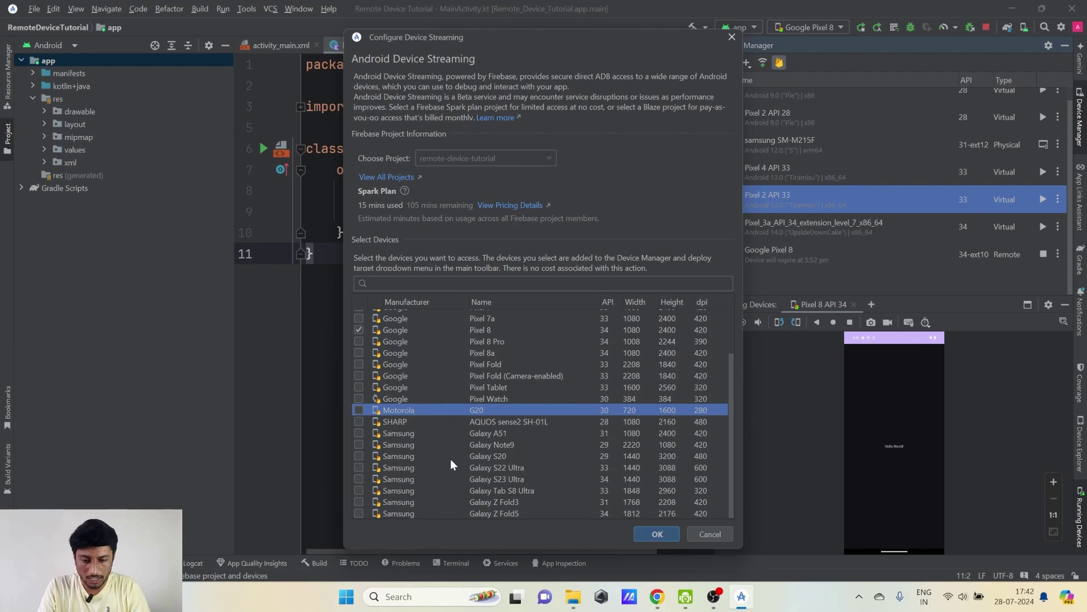
scroll(450, 459, up, 2)
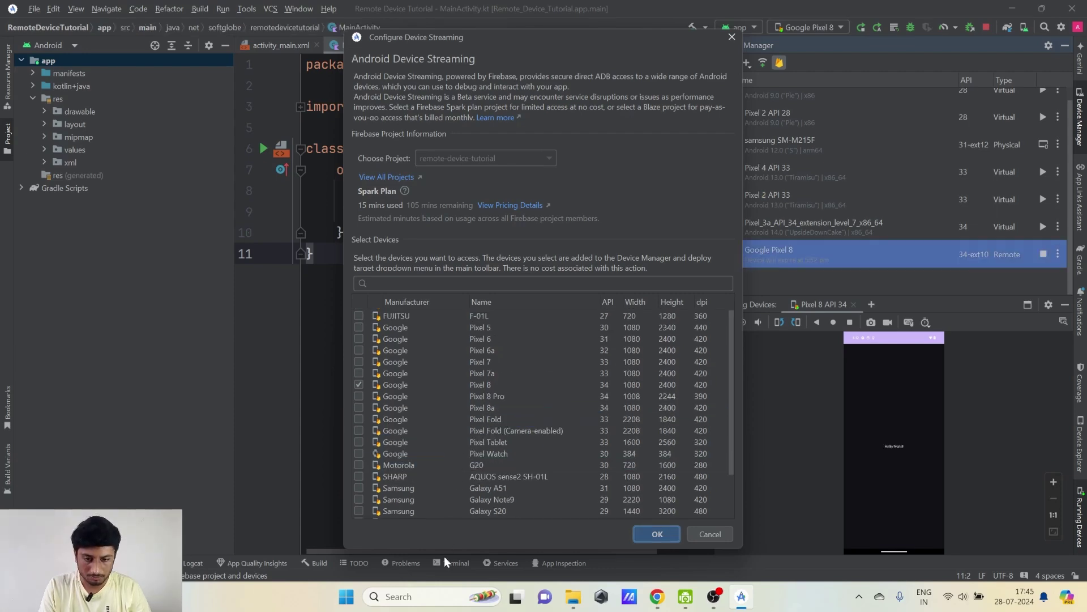
click(708, 533)
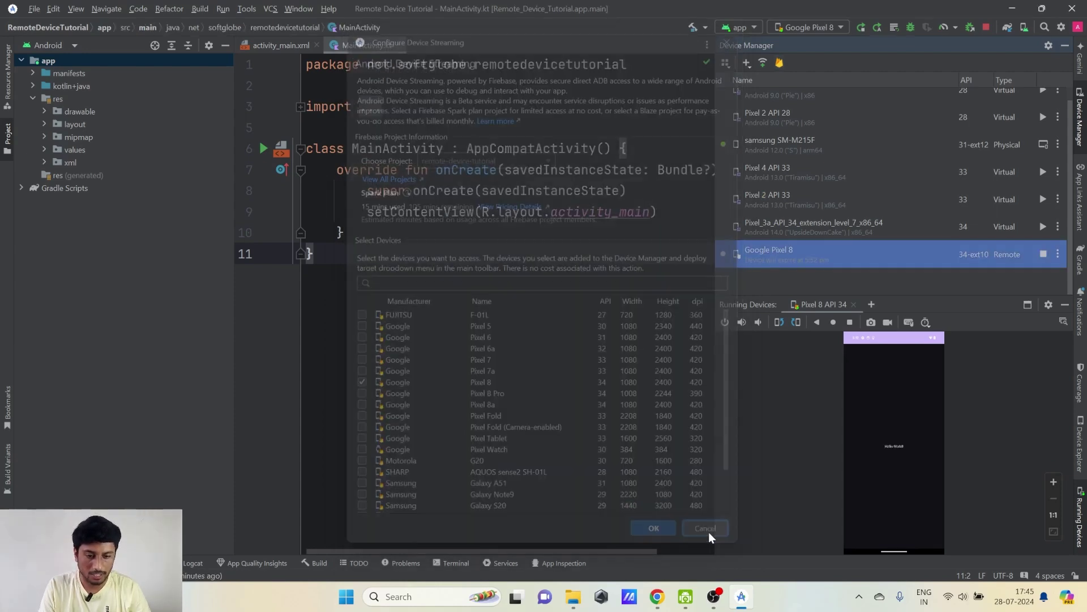
Return and erase the remote Google Pixel 8, and hide the empty Running Devices pane
click(1058, 254)
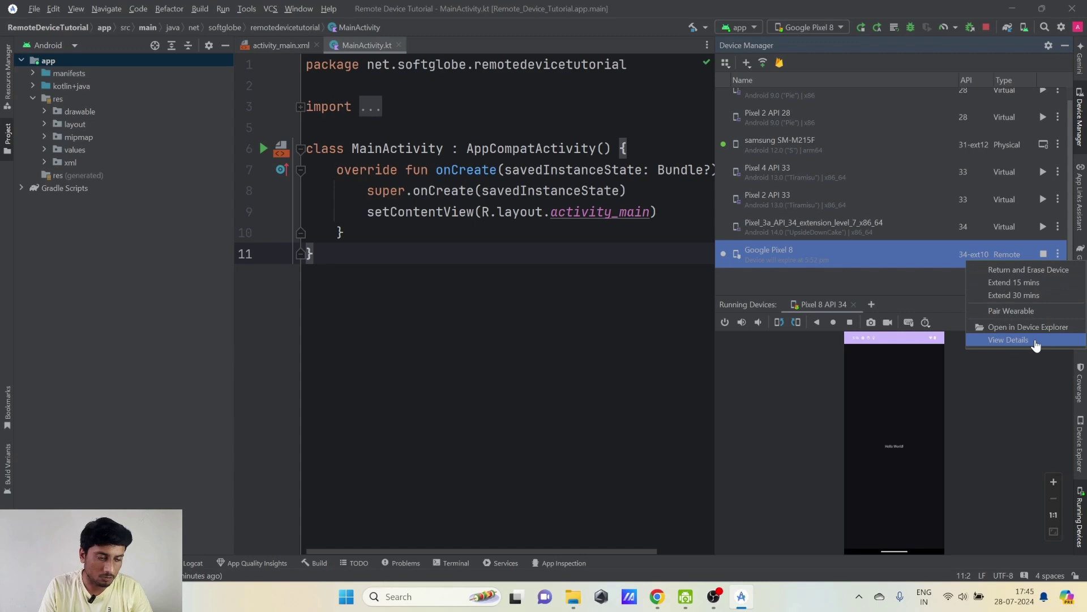
click(1027, 273)
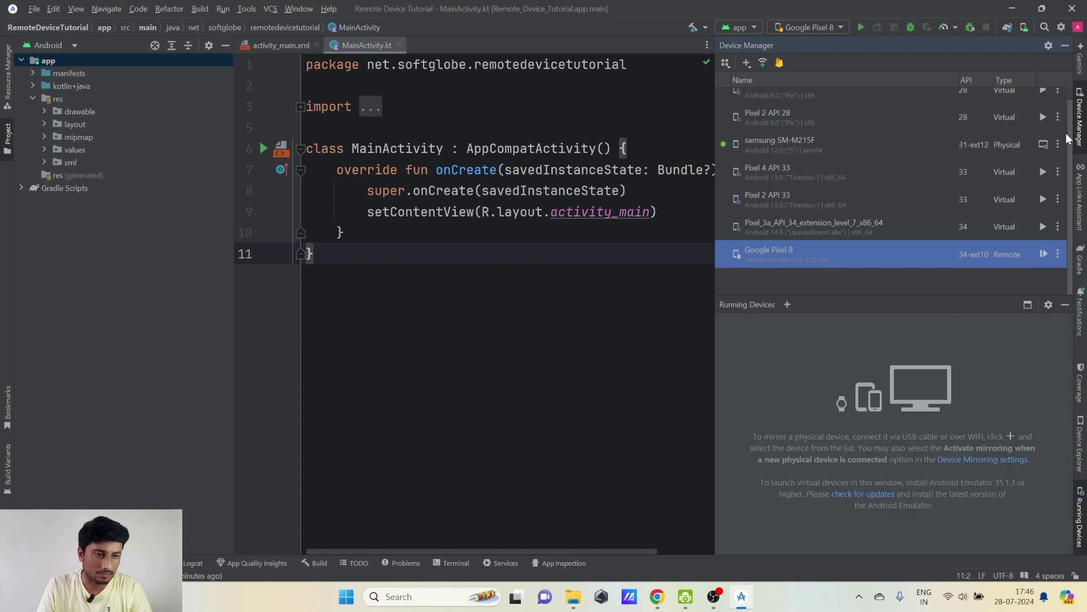
click(1064, 306)
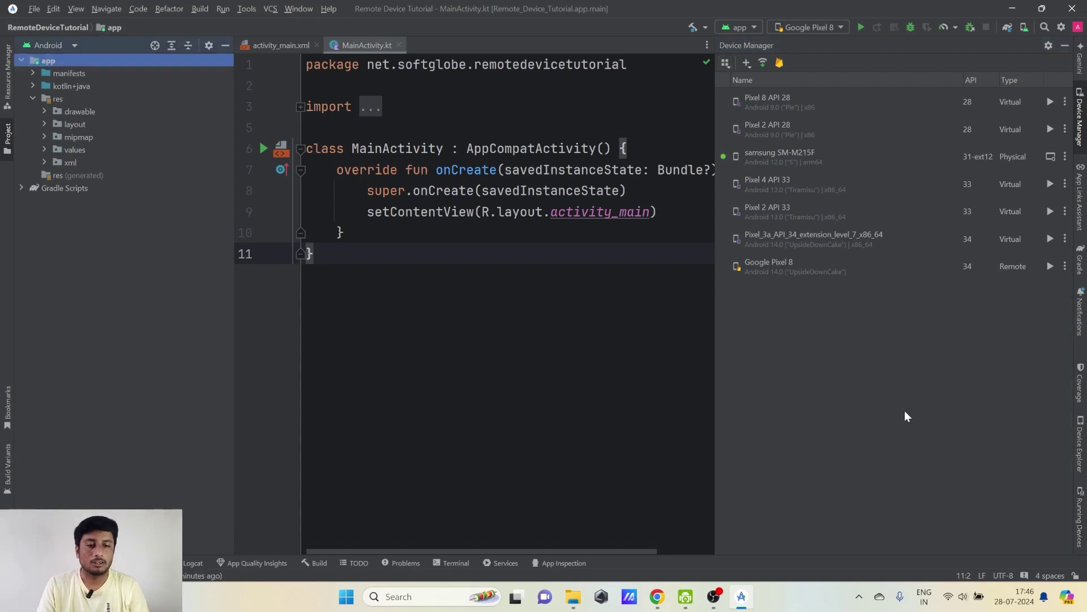